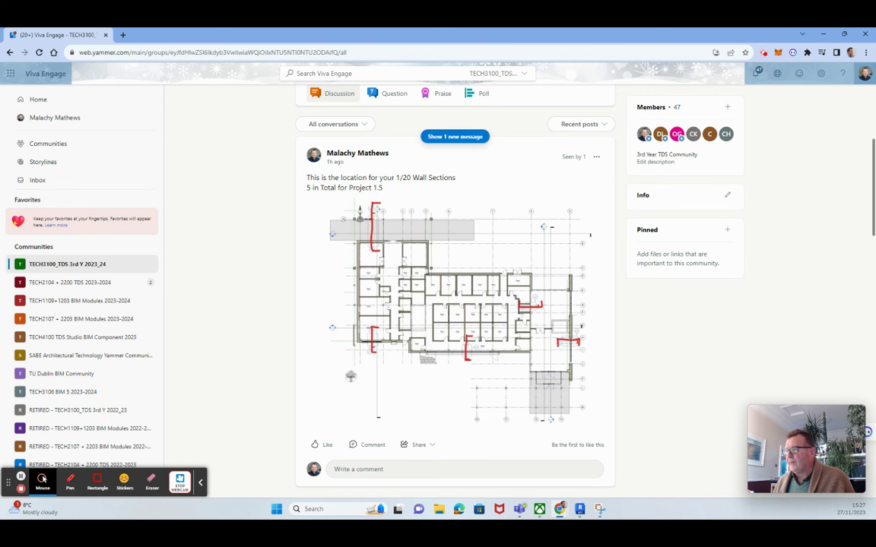
Switch to Revit and bring up the Wall Section_01 view.
{"action": "key", "text": "alt+Tab"}
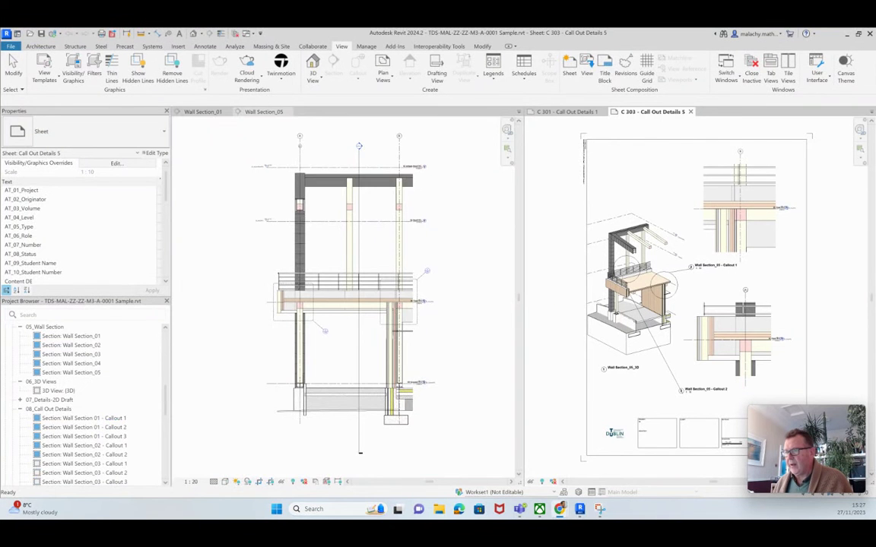
{"action": "left_click", "coordinate": [203, 111]}
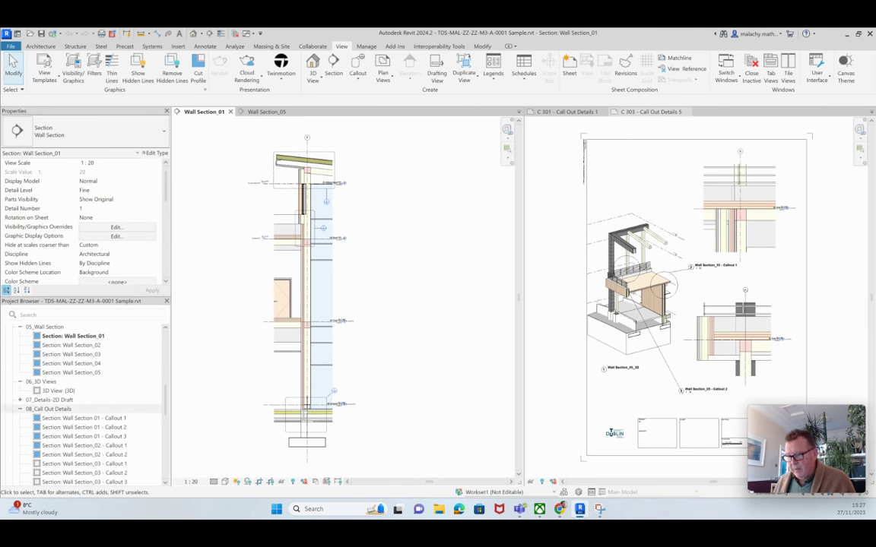
Open sheets B 201 - Wall Sections 1 and B 202 - Wall Sections 2 to review their sections.
{"action": "scroll", "coordinate": [45, 409], "scroll_direction": "down", "scroll_amount": 10}
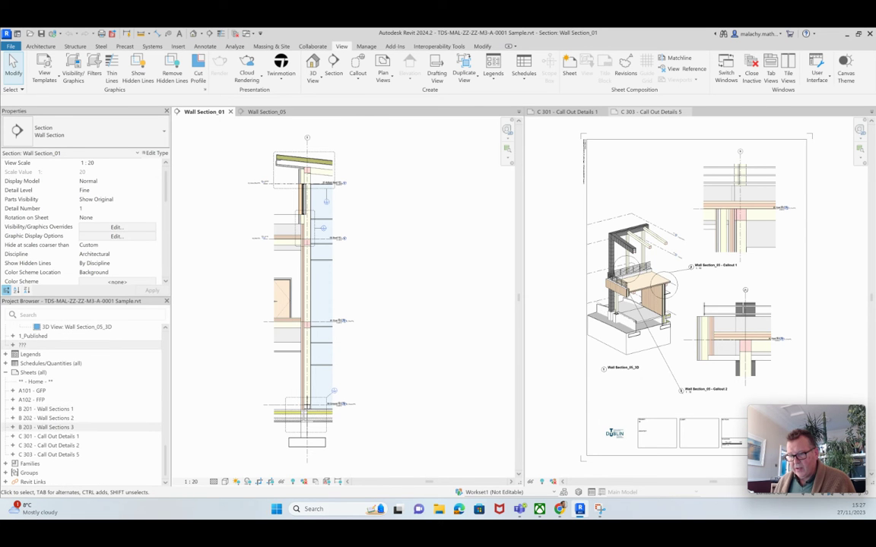
{"action": "left_click", "coordinate": [46, 409]}
{"action": "double_click", "coordinate": [45, 409]}
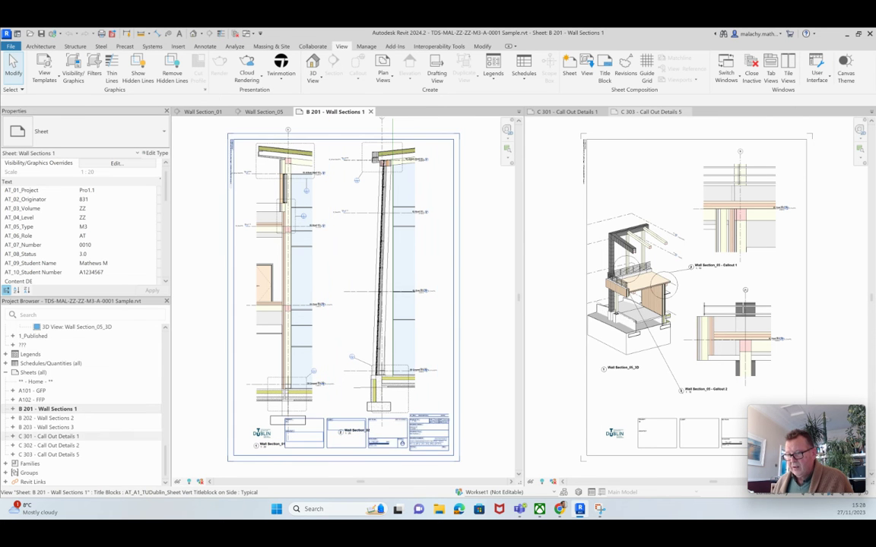
{"action": "double_click", "coordinate": [47, 418]}
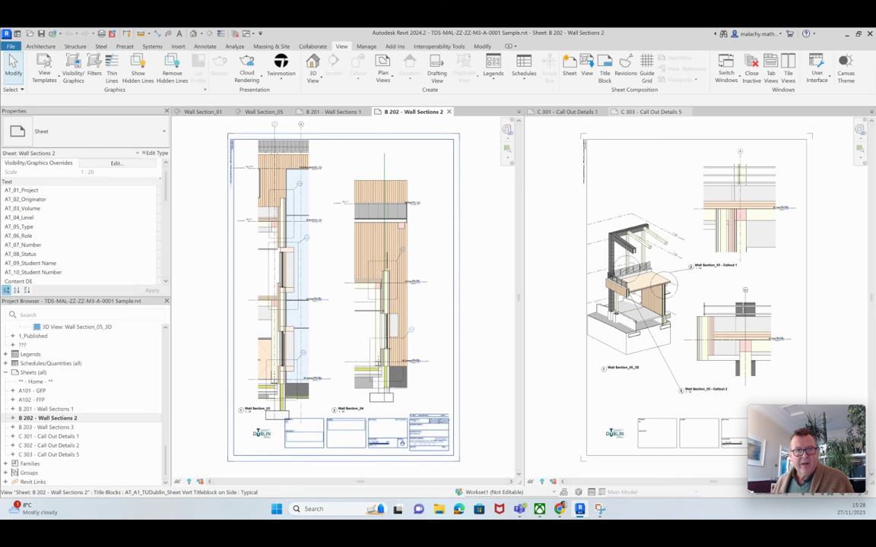
Check the 1/20 wall section locations on the marked-up floor plan in the Viva Engage post, and return to Revit.
{"action": "left_click_drag", "start_coordinate": [1, 93], "coordinate": [465, 87]}
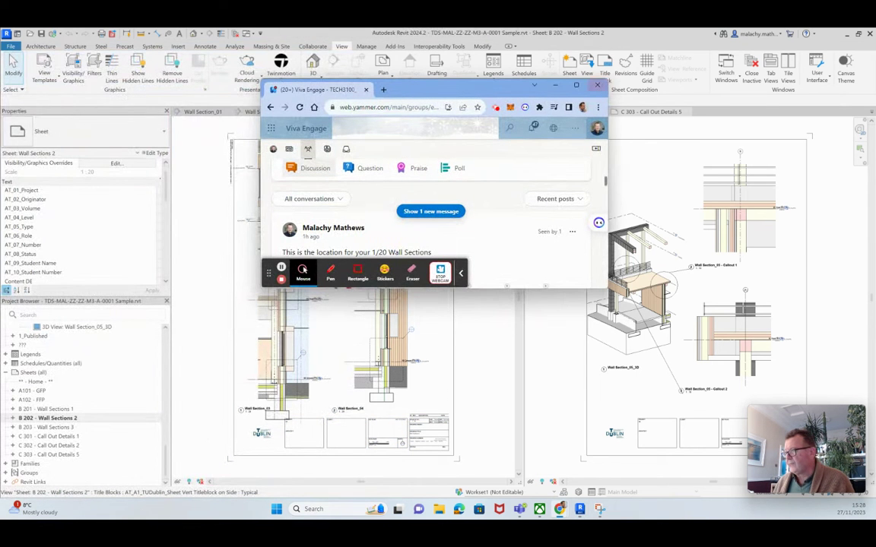
{"action": "double_click", "coordinate": [465, 88]}
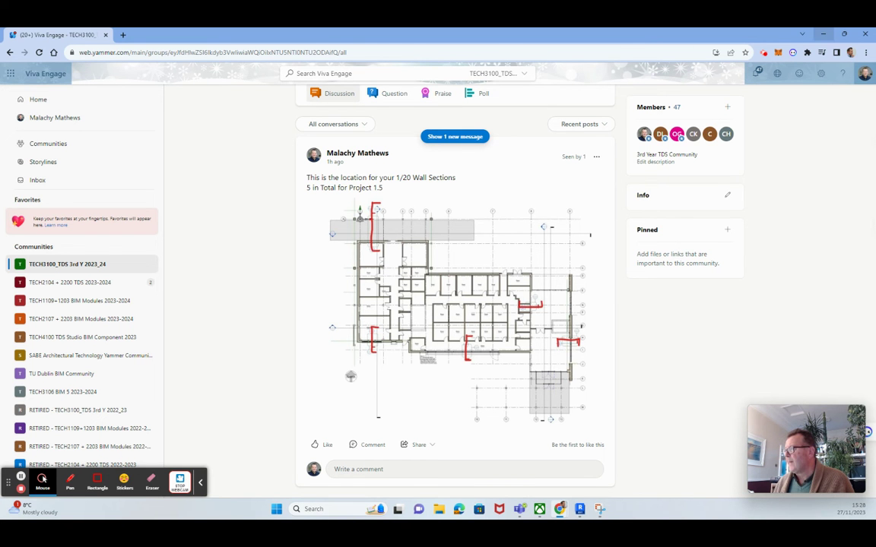
{"action": "left_click", "coordinate": [823, 33]}
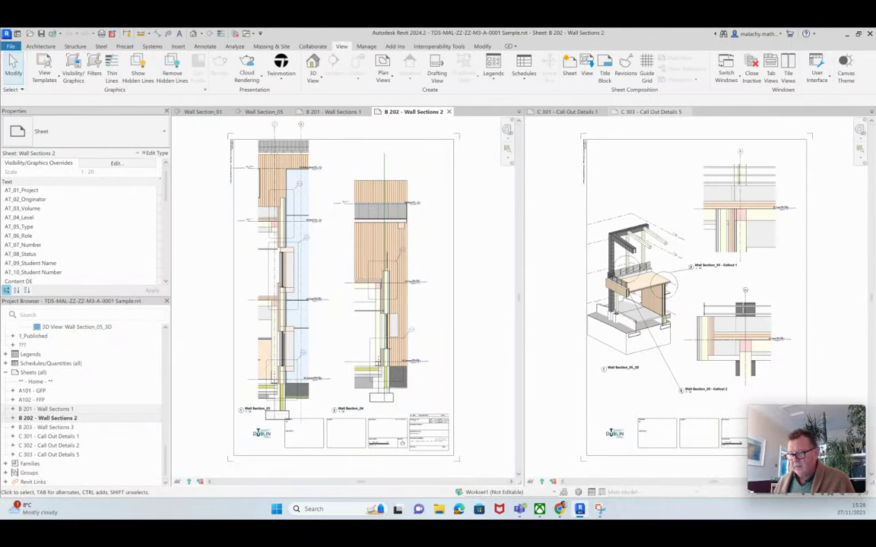
Review sheet B 203 - Wall Sections 3 and close the three open wall section sheets.
{"action": "double_click", "coordinate": [47, 427]}
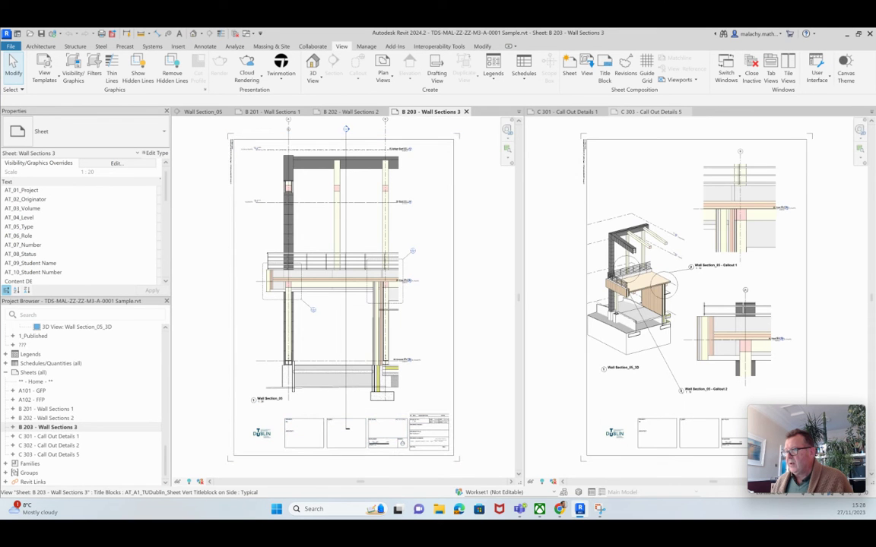
{"action": "left_click", "coordinate": [466, 112]}
{"action": "left_click", "coordinate": [449, 112]}
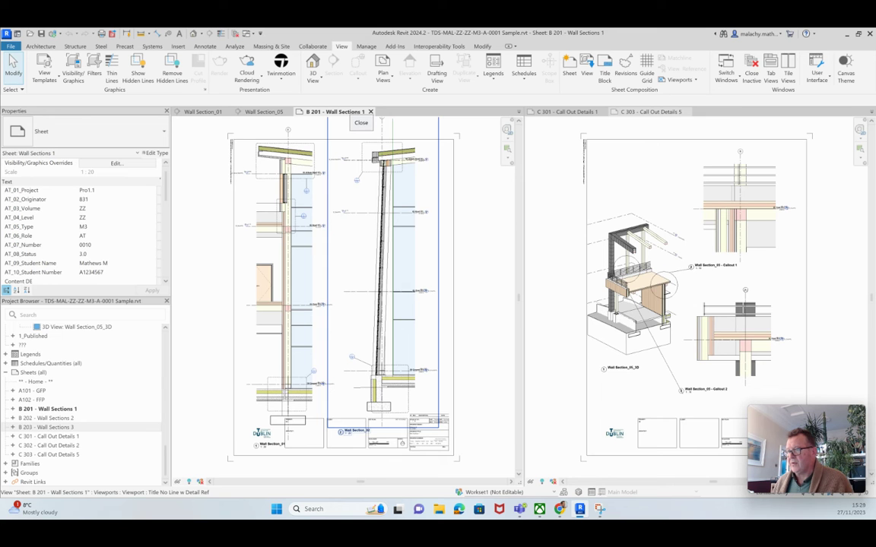
{"action": "left_click", "coordinate": [370, 112]}
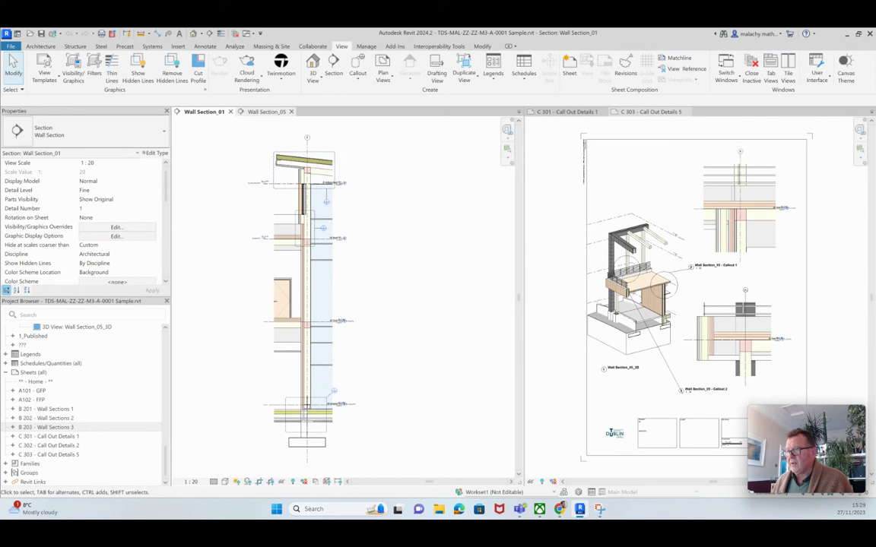
Review the call out detail sheets C 301, C 302 and C 303 one after another.
{"action": "left_click", "coordinate": [569, 112]}
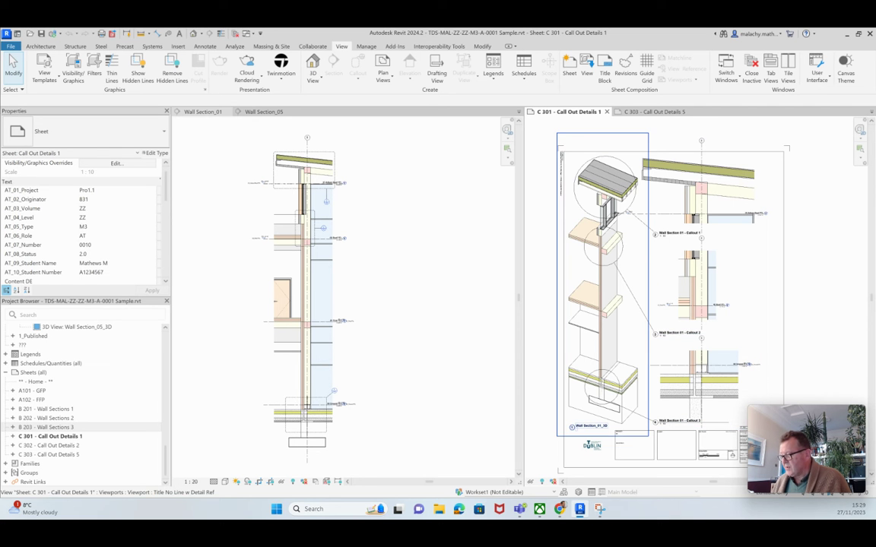
{"action": "scroll", "coordinate": [706, 361], "scroll_direction": "down", "scroll_amount": 2}
{"action": "middle_click_drag", "start_coordinate": [706, 361], "coordinate": [685, 340]}
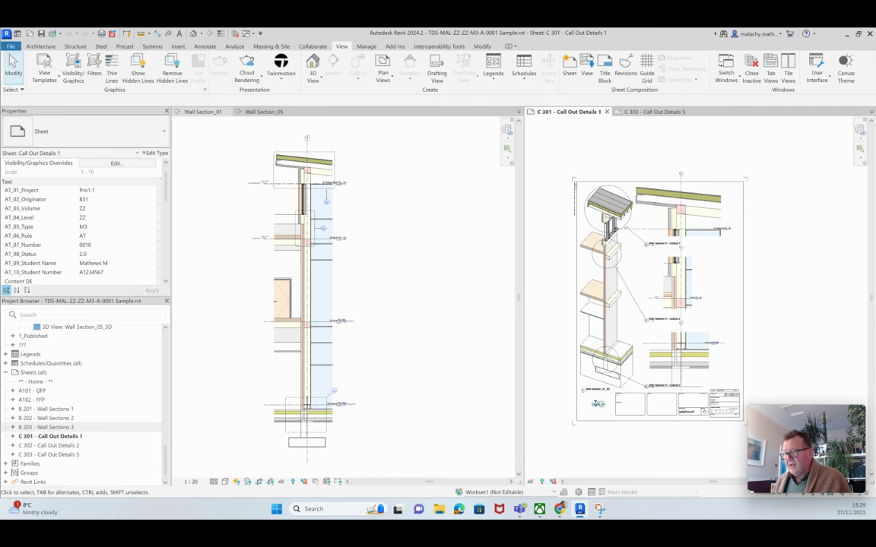
{"action": "double_click", "coordinate": [49, 446]}
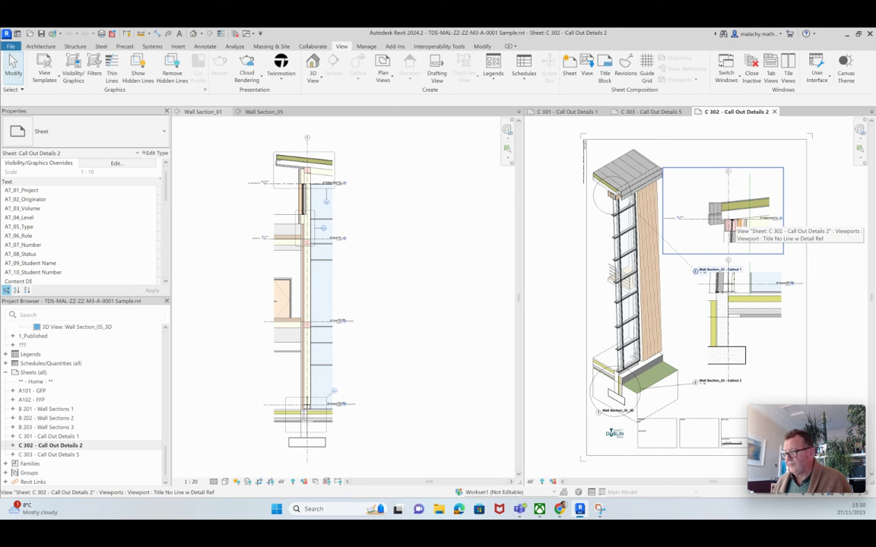
{"action": "left_click", "coordinate": [49, 454]}
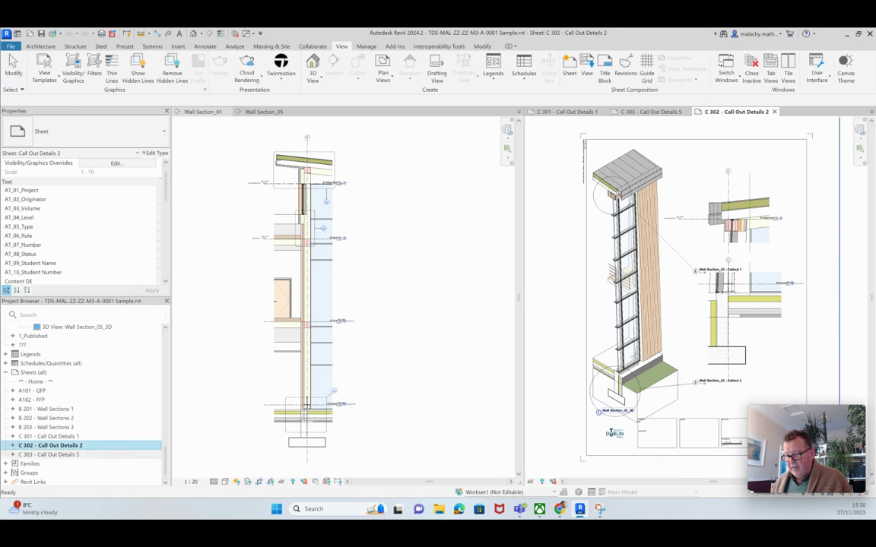
{"action": "double_click", "coordinate": [49, 454]}
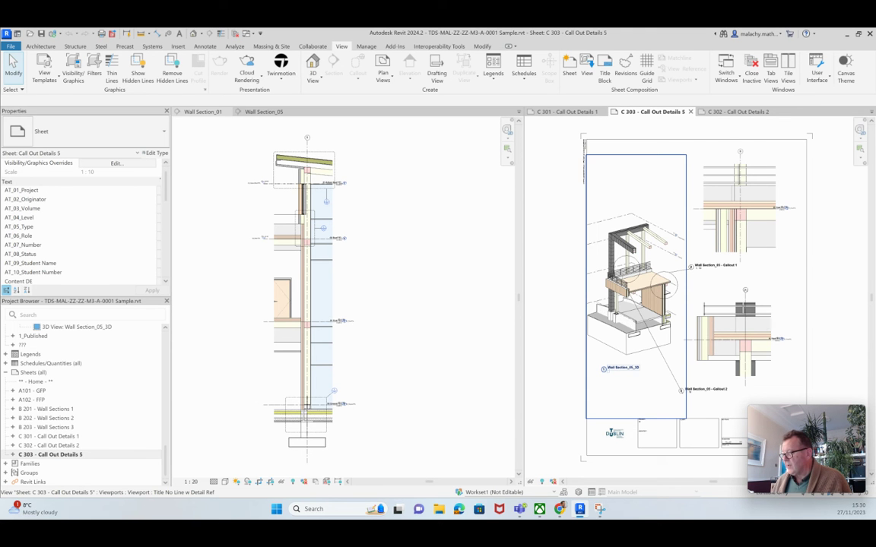
Examine the callout circle drawn with thin lines over the Wall Section_05 3D view on sheet C 303.
{"action": "scroll", "coordinate": [638, 301], "scroll_direction": "up", "scroll_amount": 2}
{"action": "left_click", "coordinate": [622, 242]}
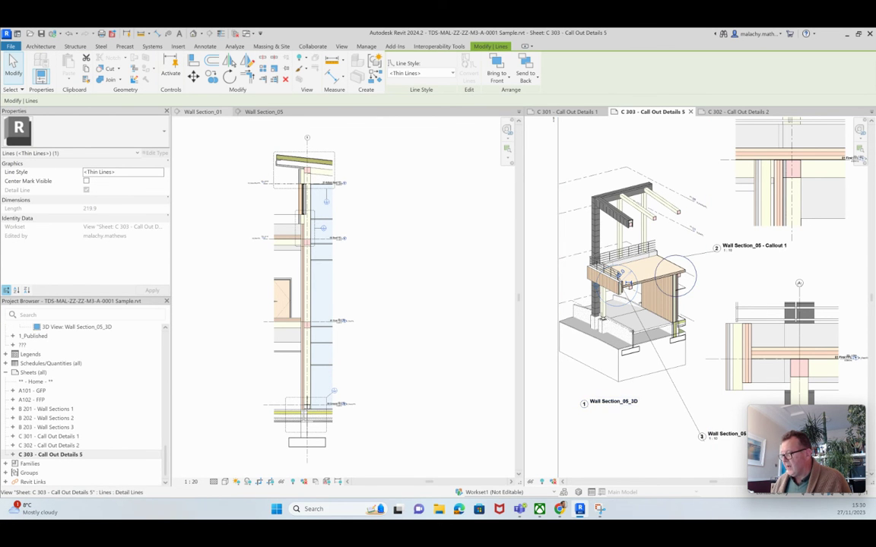
{"action": "scroll", "coordinate": [649, 343], "scroll_direction": "down", "scroll_amount": 5}
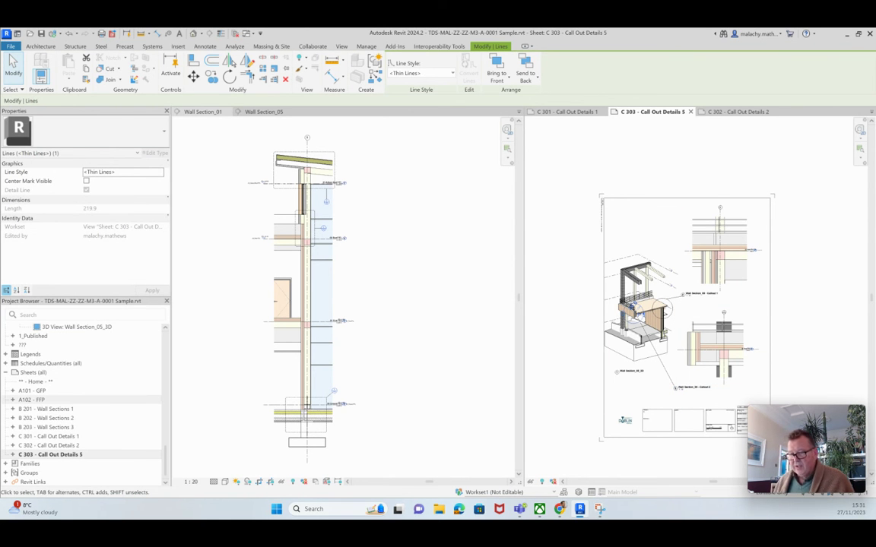
Examine how the project's elevations, building sections, wall sections and call out details are organised among its views.
{"action": "scroll", "coordinate": [76, 400], "scroll_direction": "up", "scroll_amount": 12}
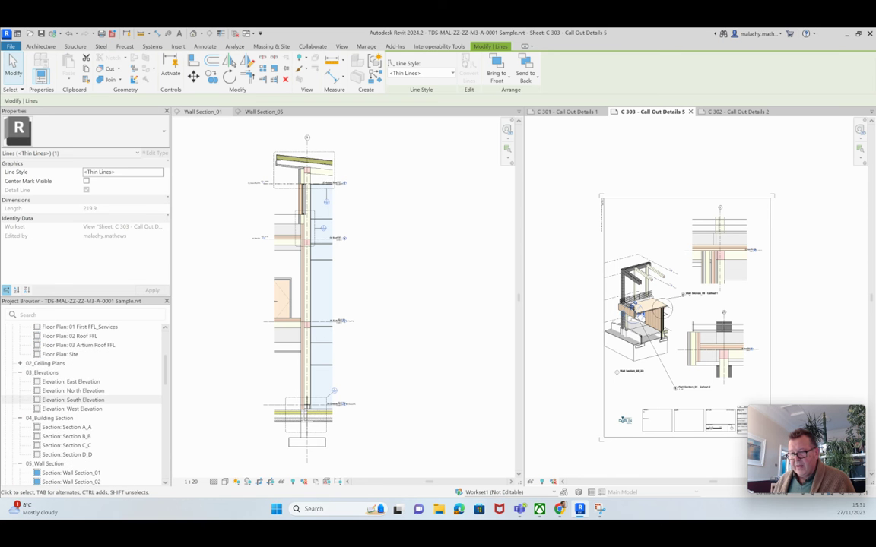
{"action": "scroll", "coordinate": [76, 400], "scroll_direction": "up", "scroll_amount": 3}
{"action": "scroll", "coordinate": [76, 400], "scroll_direction": "down", "scroll_amount": 8}
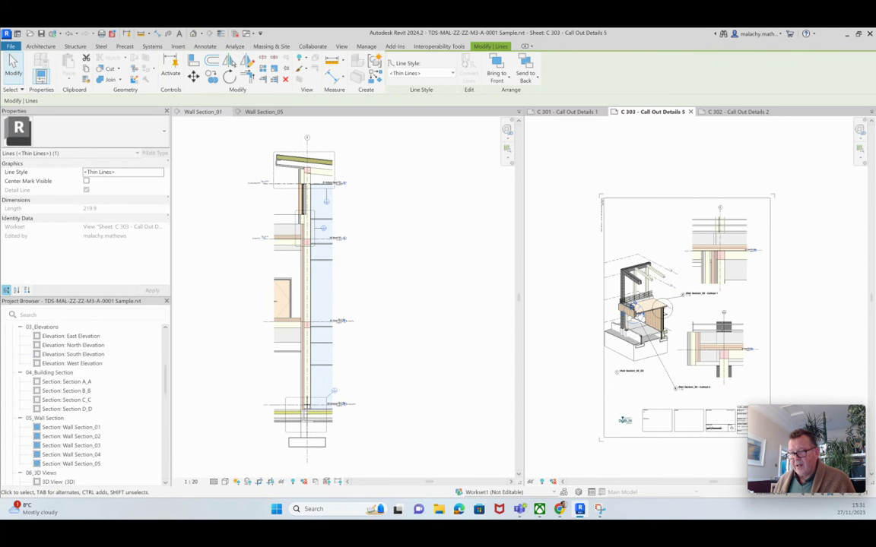
{"action": "scroll", "coordinate": [76, 400], "scroll_direction": "down", "scroll_amount": 5}
{"action": "scroll", "coordinate": [76, 400], "scroll_direction": "up", "scroll_amount": 5}
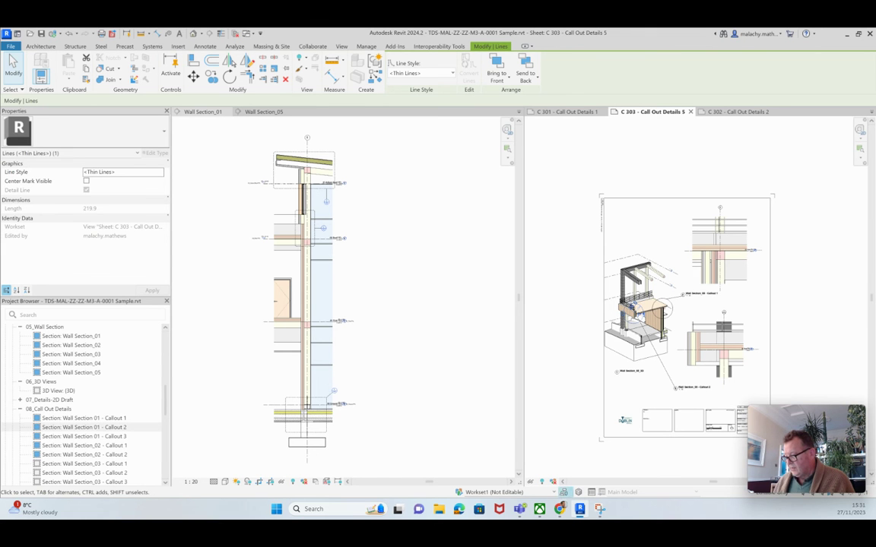
Switch to the Viva Engage post to recheck the marked wall section locations, and return to Revit.
{"action": "mouse_move", "coordinate": [559, 509]}
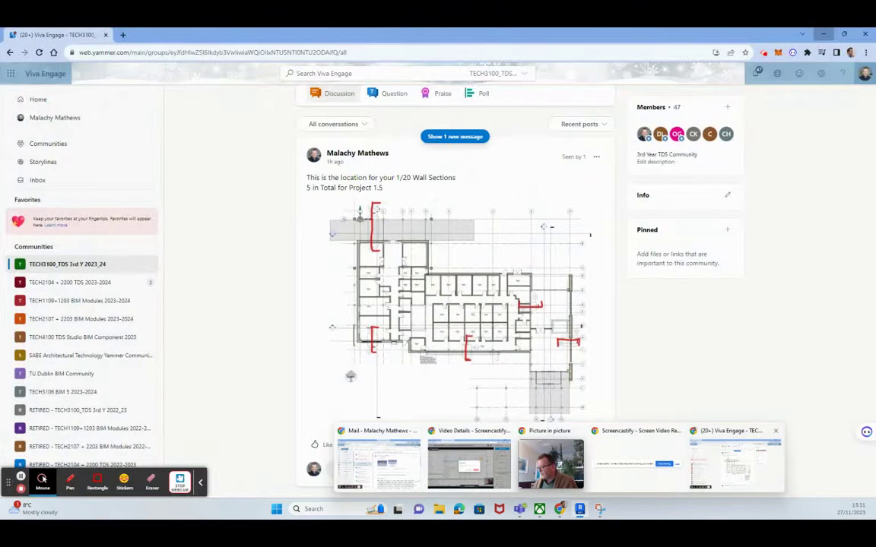
{"action": "left_click", "coordinate": [733, 456]}
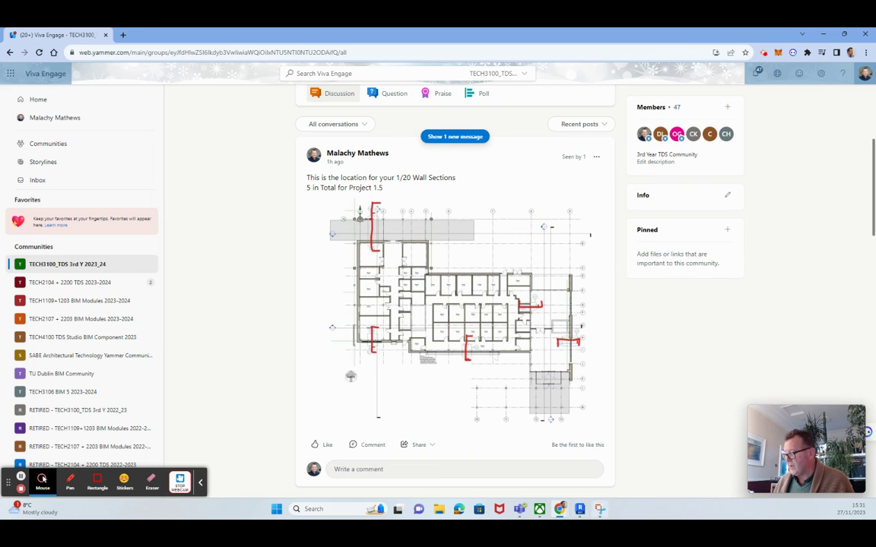
{"action": "key", "text": "alt+Tab"}
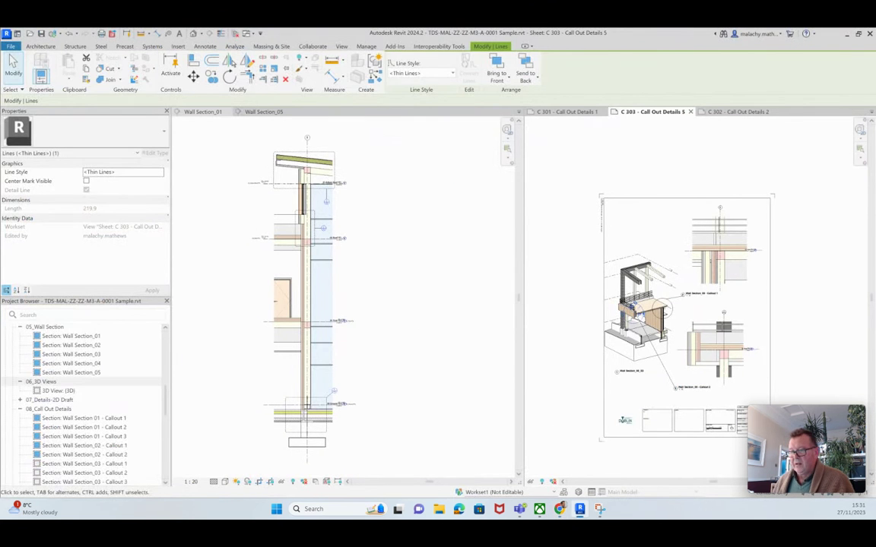
Clear the line selection on sheet C 303 and open the 00 Ground FFL floor plan.
{"action": "key", "text": "Escape"}
{"action": "scroll", "coordinate": [76, 380], "scroll_direction": "up", "scroll_amount": 10}
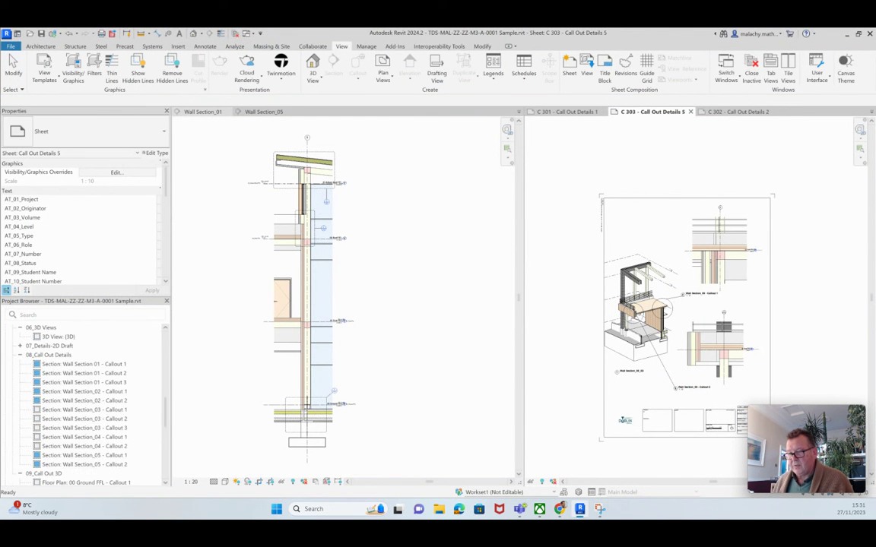
{"action": "left_click", "coordinate": [72, 356]}
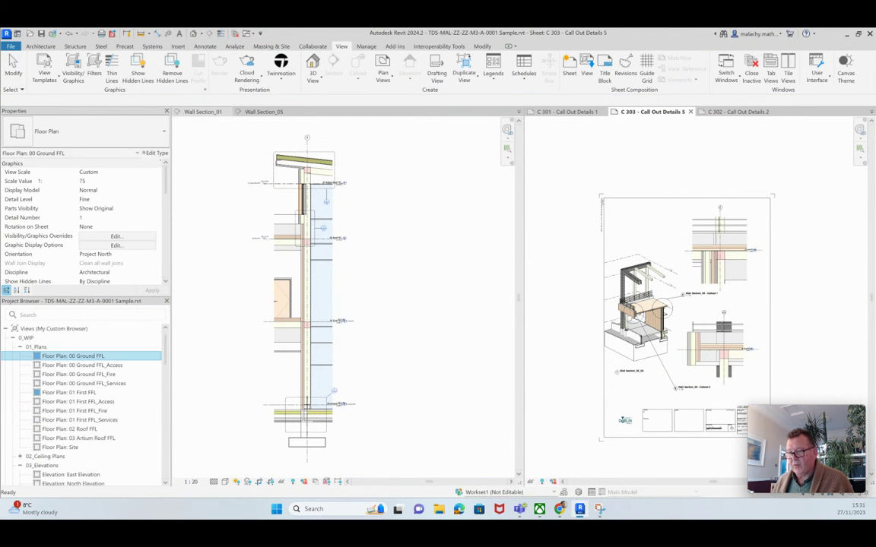
{"action": "double_click", "coordinate": [73, 356]}
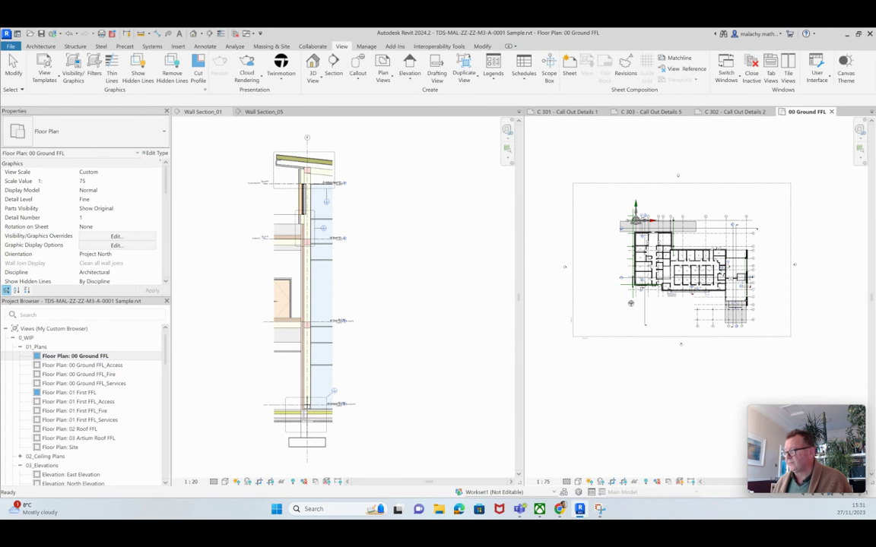
Select the Wall Section_02 marker near grid H on the ground floor plan and inspect the available section types.
{"action": "scroll", "coordinate": [716, 236], "scroll_direction": "up", "scroll_amount": 5}
{"action": "scroll", "coordinate": [804, 385], "scroll_direction": "up", "scroll_amount": 2}
{"action": "middle_click_drag", "start_coordinate": [804, 385], "coordinate": [666, 295]}
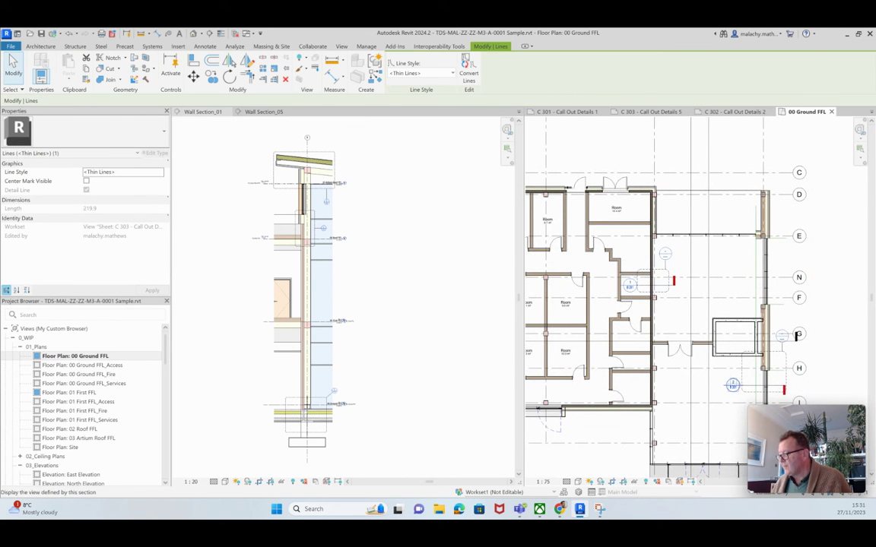
{"action": "middle_click_drag", "start_coordinate": [796, 336], "coordinate": [770, 295]}
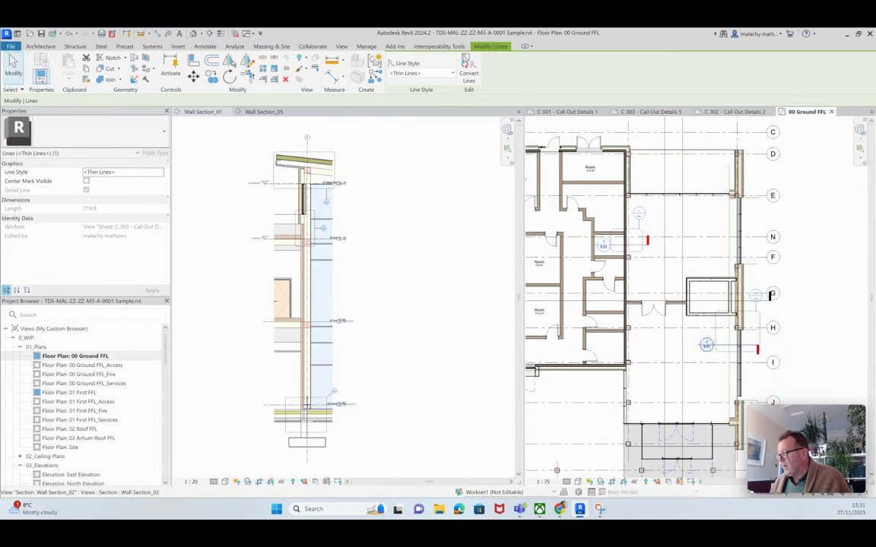
{"action": "left_click", "coordinate": [704, 348]}
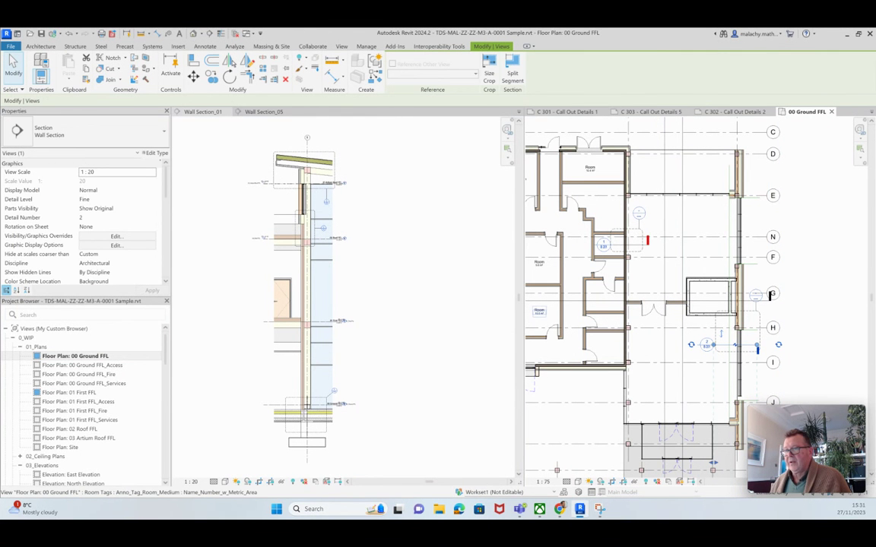
{"action": "left_click", "coordinate": [91, 130]}
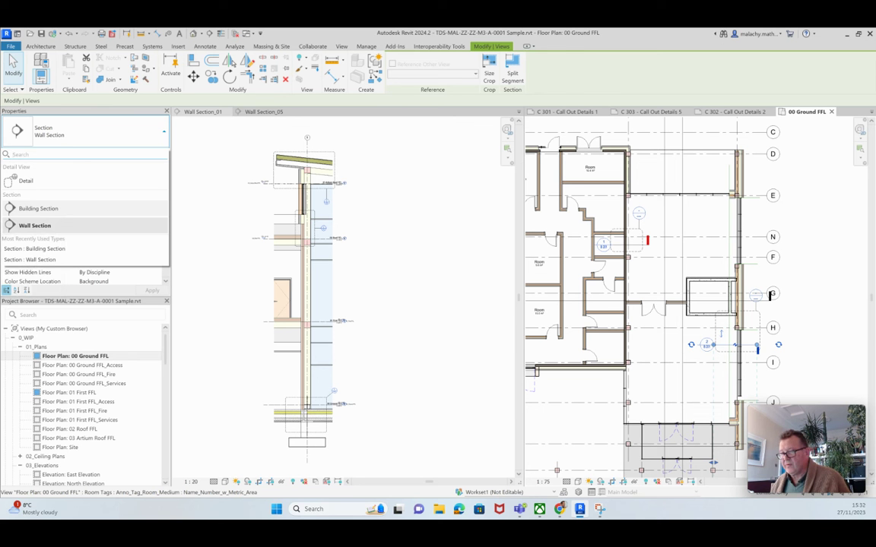
{"action": "key", "text": "Escape"}
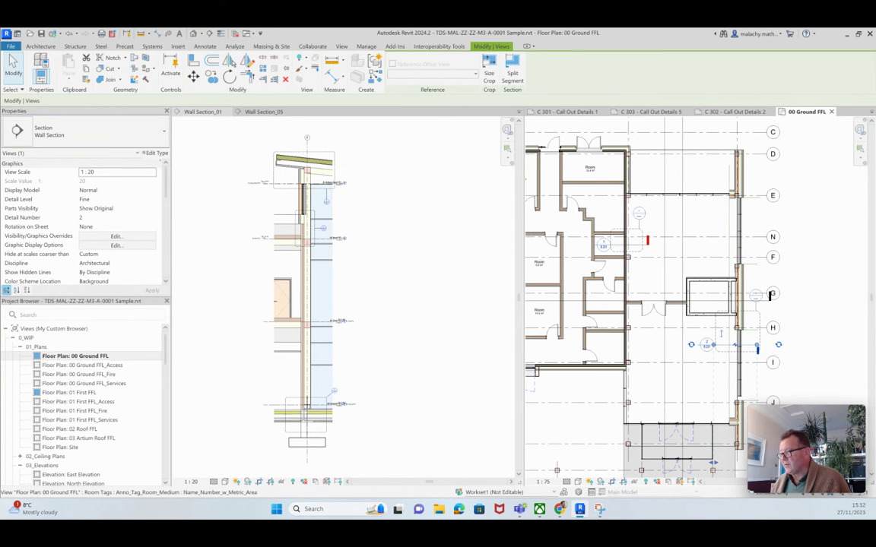
Look over the remaining wall section markers across the ground floor plan, as far as grid line 1.
{"action": "scroll", "coordinate": [802, 257], "scroll_direction": "down", "scroll_amount": 3}
{"action": "middle_click_drag", "start_coordinate": [632, 295], "coordinate": [737, 292]}
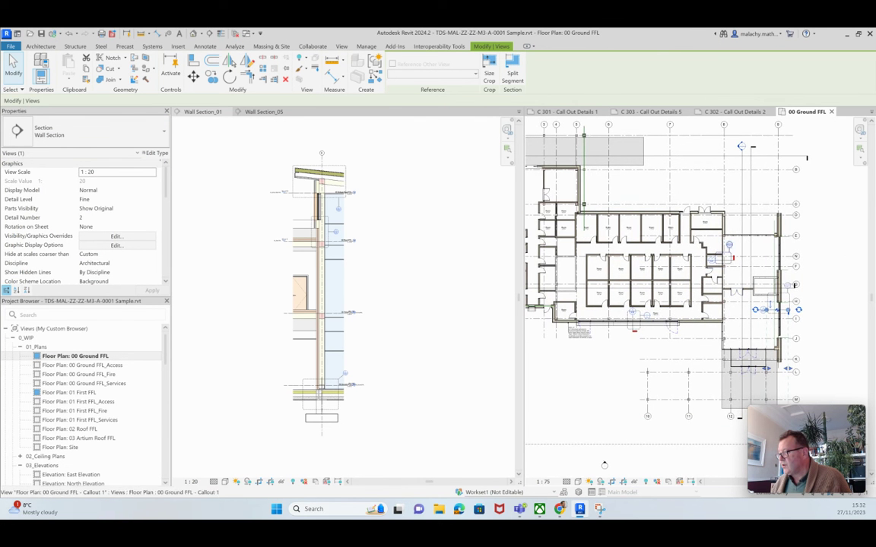
{"action": "middle_click_drag", "start_coordinate": [604, 464], "coordinate": [676, 463]}
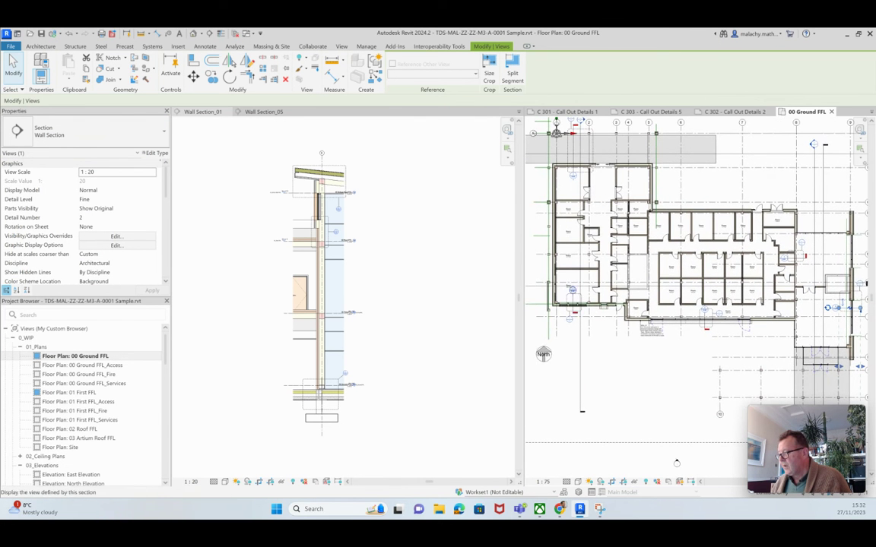
{"action": "middle_click_drag", "start_coordinate": [580, 268], "coordinate": [581, 322]}
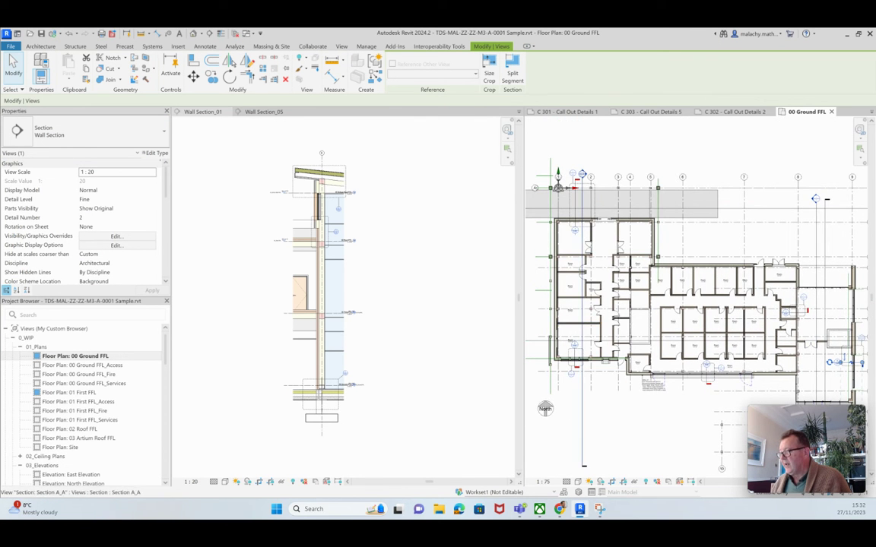
Close the 00 Ground FFL floor plan and look through the views listed under 08_Call Out Details and 09_Call Out 3D.
{"action": "key", "text": "Escape"}
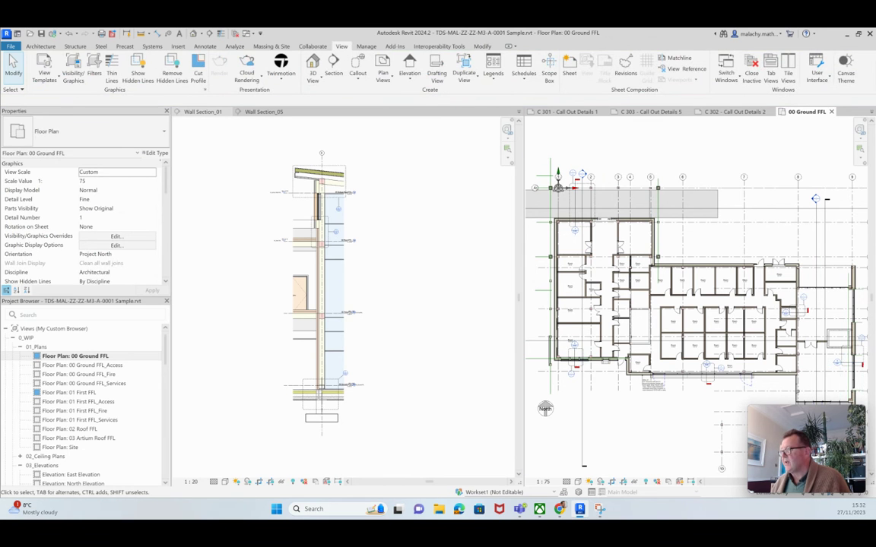
{"action": "left_click", "coordinate": [832, 111]}
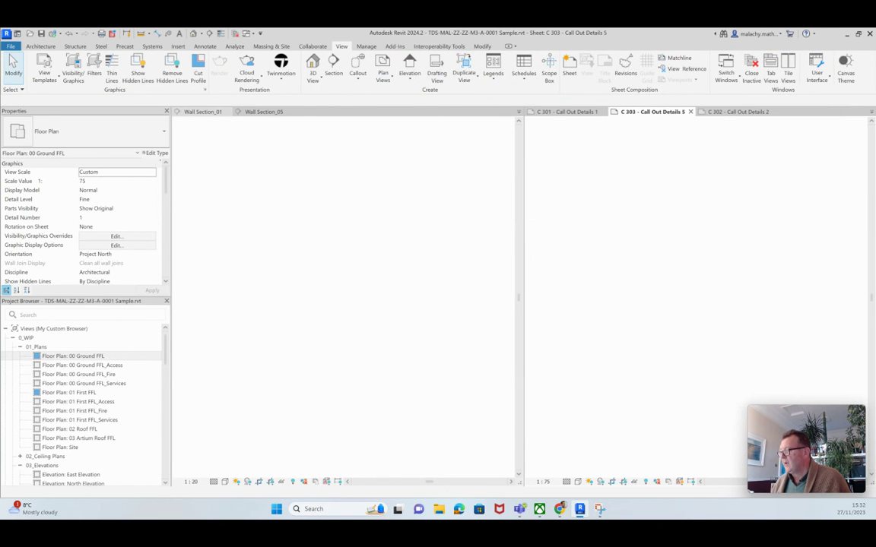
{"action": "scroll", "coordinate": [84, 403], "scroll_direction": "down", "scroll_amount": 10}
{"action": "scroll", "coordinate": [76, 365], "scroll_direction": "up", "scroll_amount": 3}
{"action": "scroll", "coordinate": [76, 373], "scroll_direction": "down", "scroll_amount": 5}
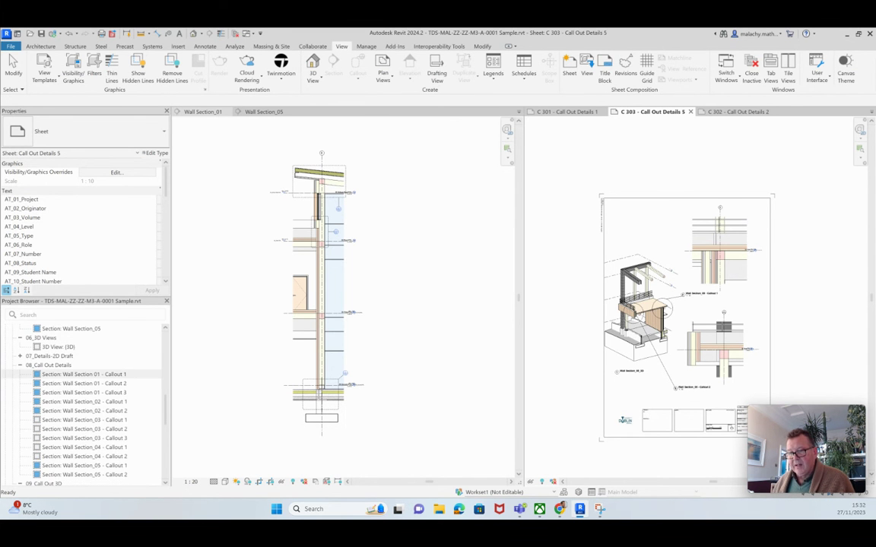
{"action": "scroll", "coordinate": [76, 418], "scroll_direction": "up", "scroll_amount": 2}
{"action": "scroll", "coordinate": [76, 414], "scroll_direction": "down", "scroll_amount": 2}
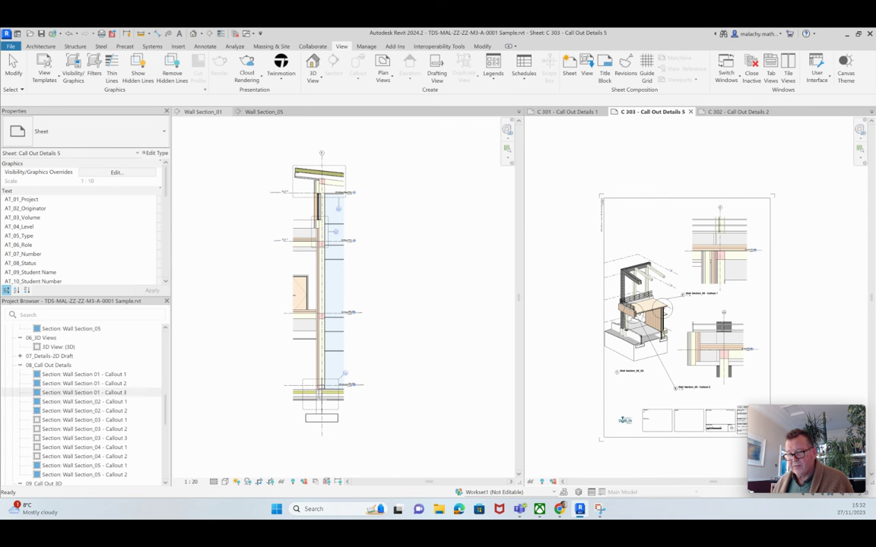
{"action": "scroll", "coordinate": [76, 426], "scroll_direction": "down", "scroll_amount": 2}
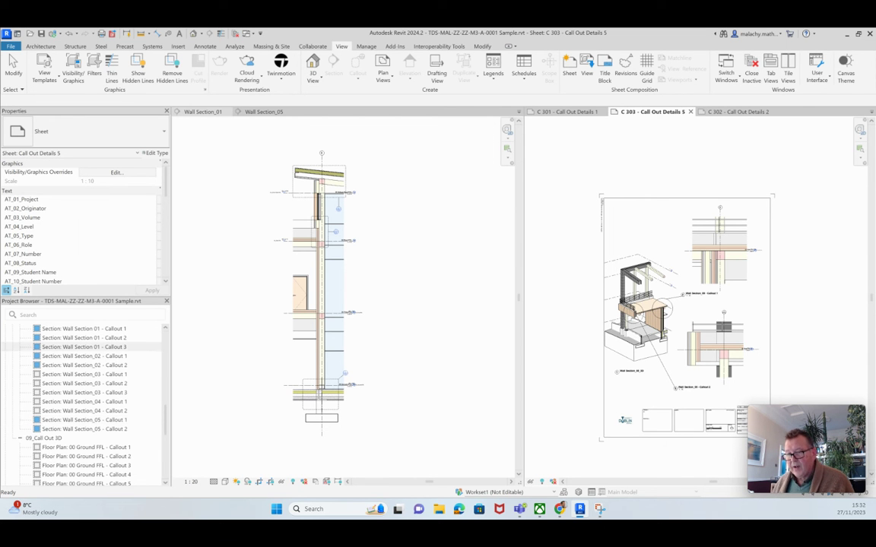
{"action": "scroll", "coordinate": [84, 380], "scroll_direction": "down", "scroll_amount": 3}
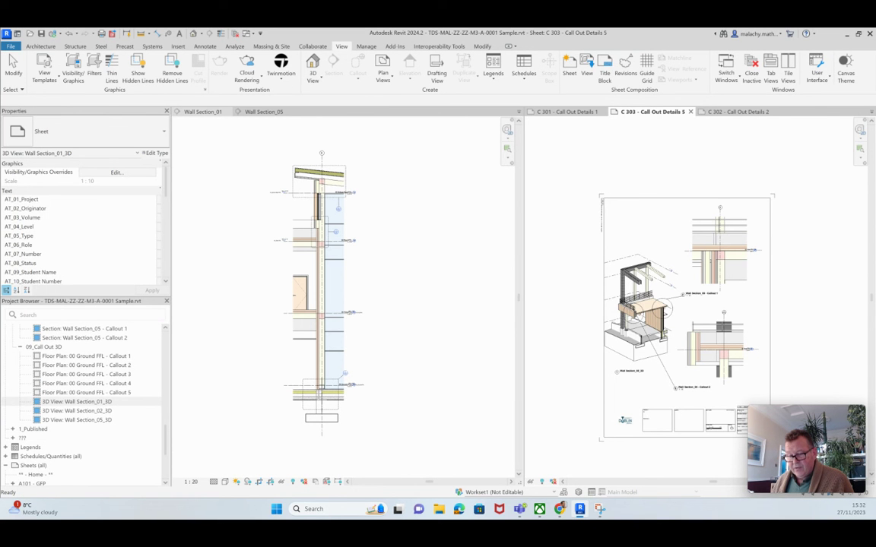
Open the 3D views Wall Section_01_3D, Wall Section_02_3D and Wall Section_05_3D for review, and return to Wall Section_01_3D.
{"action": "double_click", "coordinate": [76, 402]}
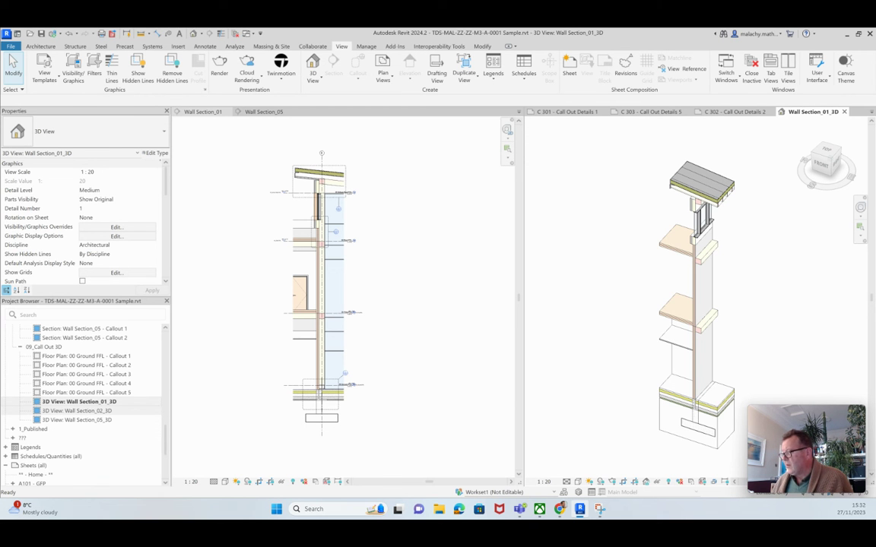
{"action": "double_click", "coordinate": [77, 411]}
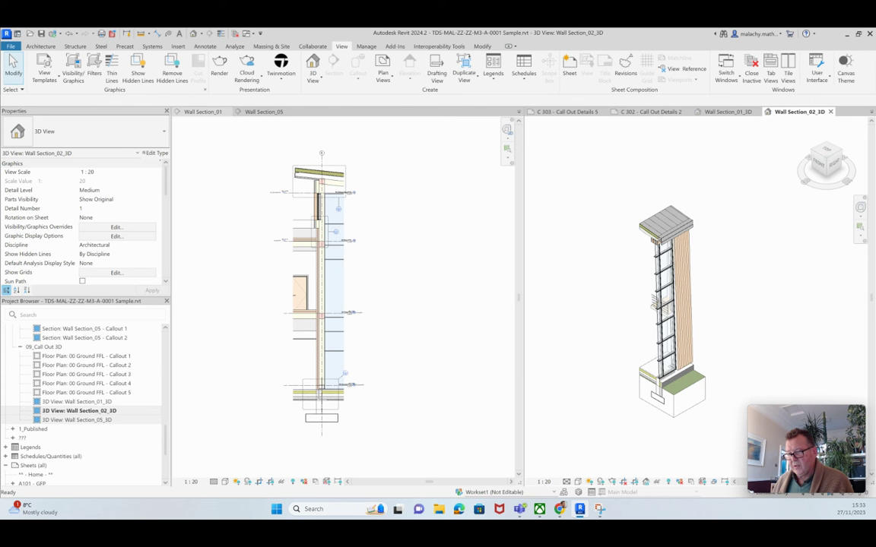
{"action": "double_click", "coordinate": [77, 420]}
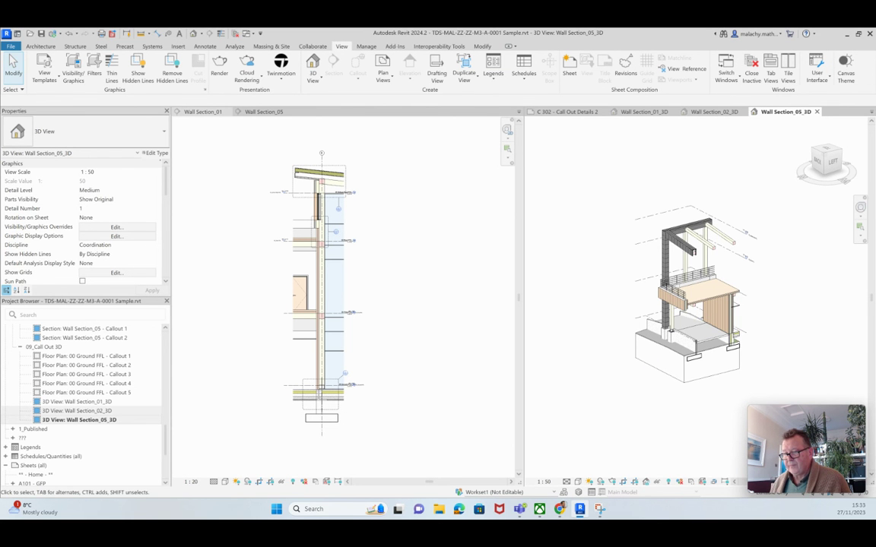
{"action": "double_click", "coordinate": [76, 411]}
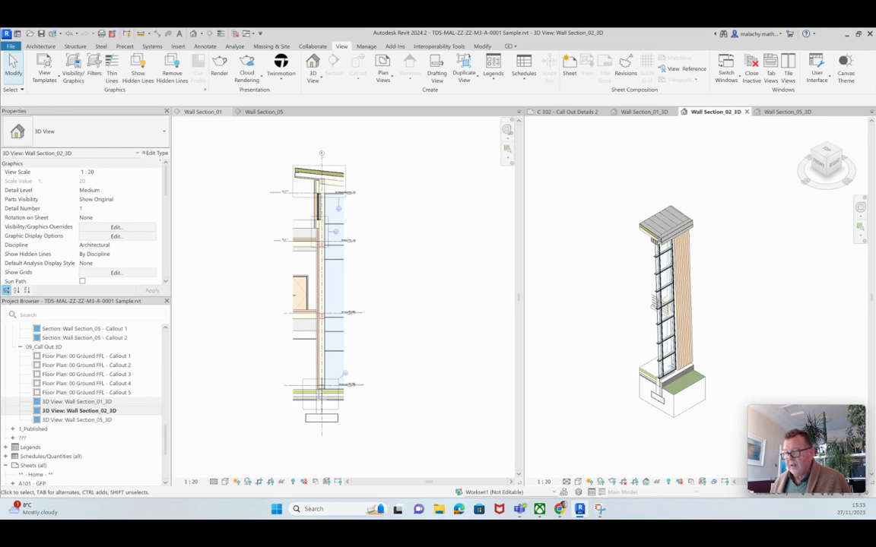
{"action": "double_click", "coordinate": [77, 402]}
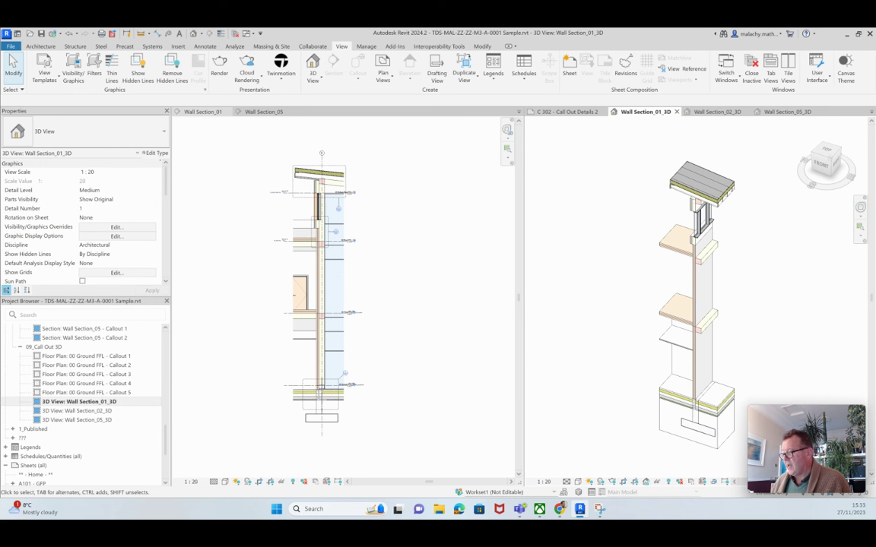
Switch to the Viva Engage post to review the five marked section positions on the plan, and return to Revit.
{"action": "mouse_move", "coordinate": [580, 509]}
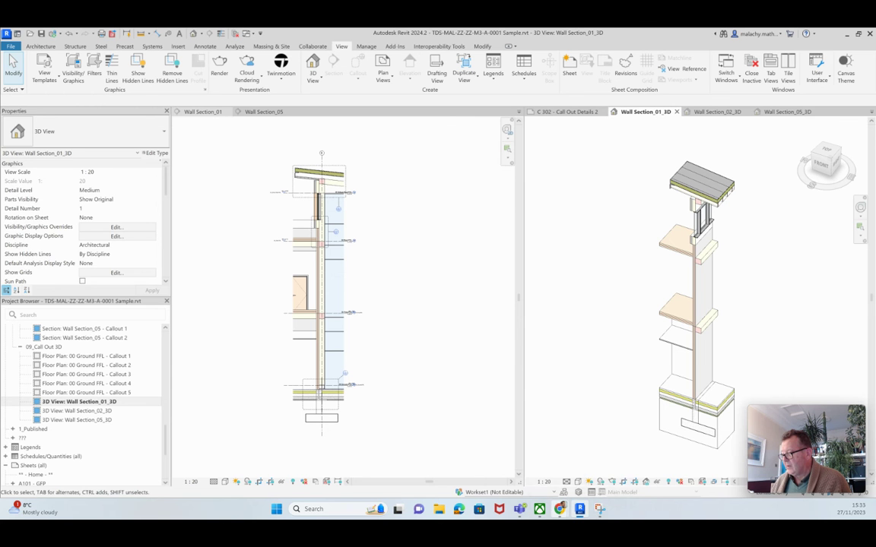
{"action": "left_click", "coordinate": [734, 460]}
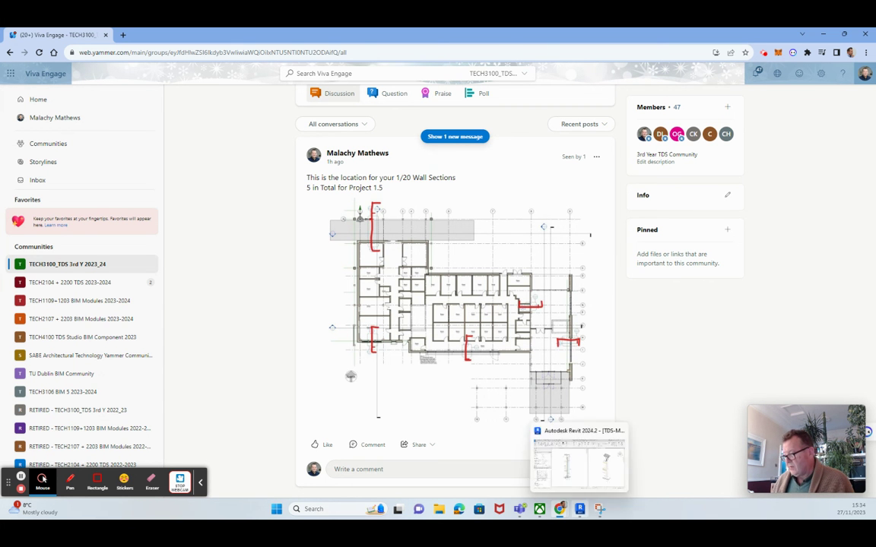
{"action": "left_click", "coordinate": [579, 508]}
Open the Wall Section_04 - Callout 1 detail and its parent Wall Section_04, and view the full section height.
{"action": "scroll", "coordinate": [76, 396], "scroll_direction": "up", "scroll_amount": 3}
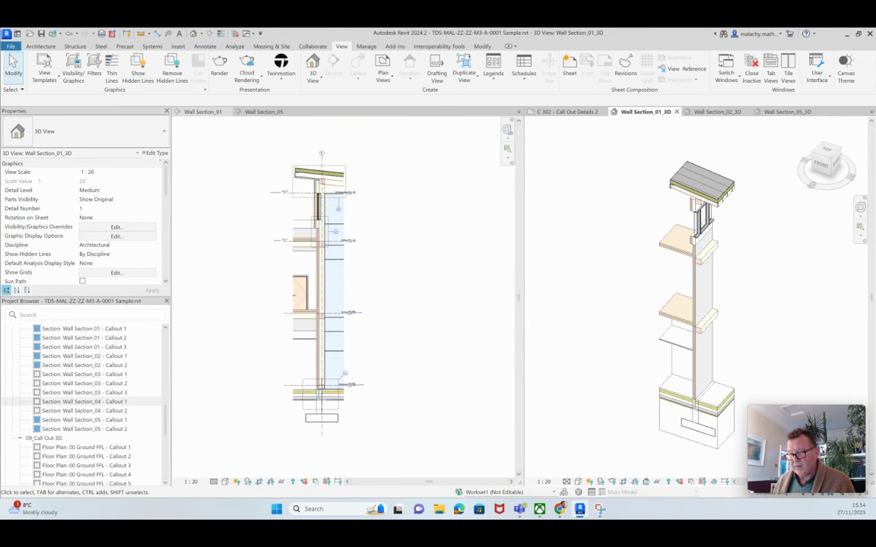
{"action": "double_click", "coordinate": [83, 402]}
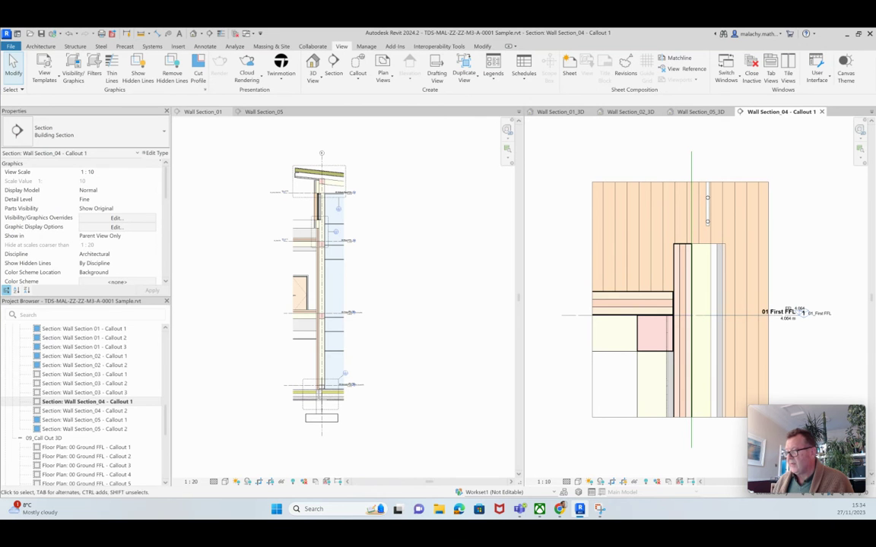
{"action": "scroll", "coordinate": [84, 388], "scroll_direction": "up", "scroll_amount": 4}
{"action": "double_click", "coordinate": [71, 365]}
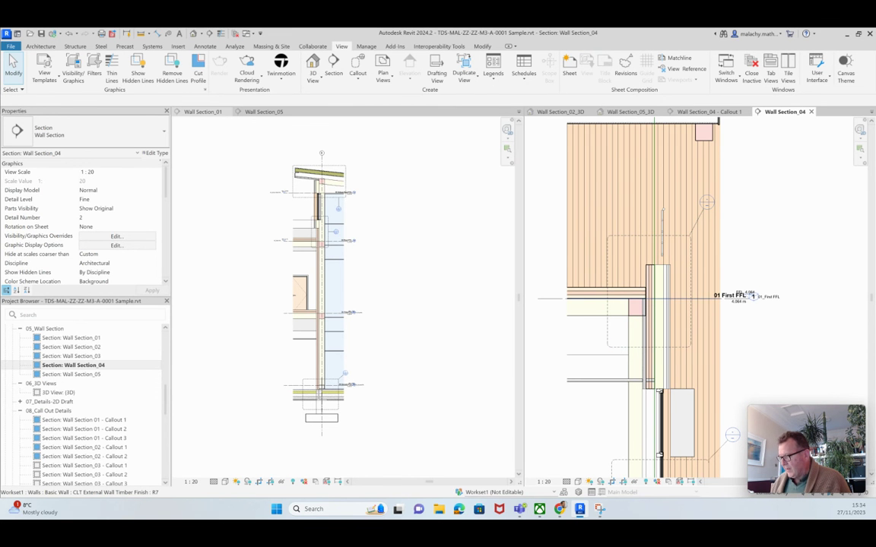
{"action": "scroll", "coordinate": [667, 305], "scroll_direction": "down", "scroll_amount": 5}
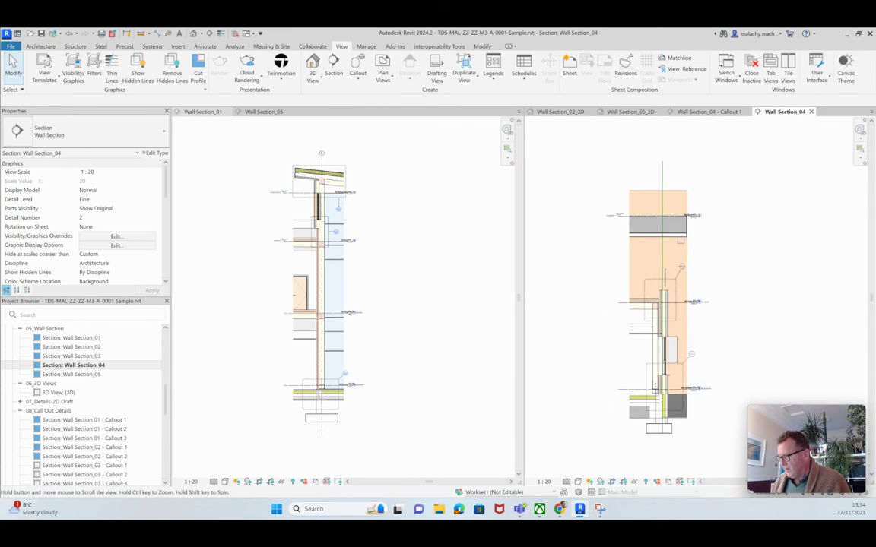
{"action": "middle_click_drag", "start_coordinate": [668, 305], "coordinate": [638, 281]}
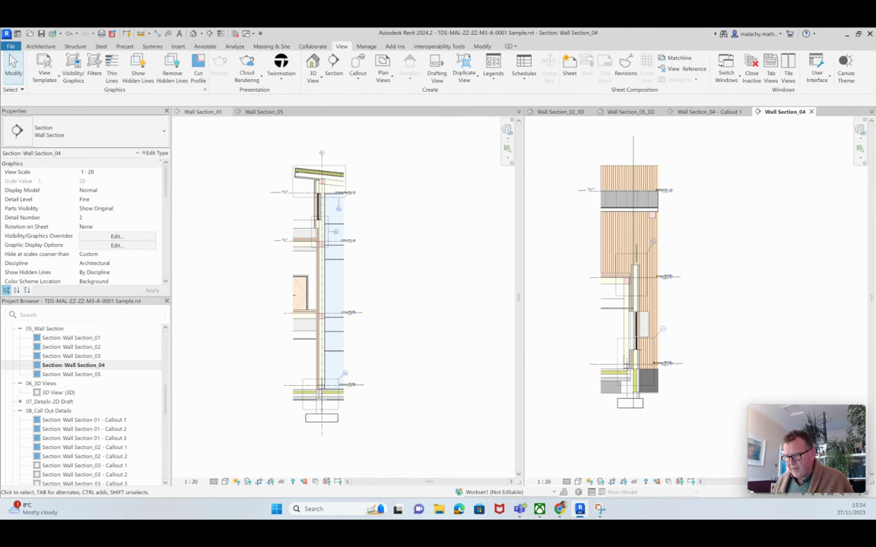
{"action": "scroll", "coordinate": [322, 378], "scroll_direction": "down", "scroll_amount": 2}
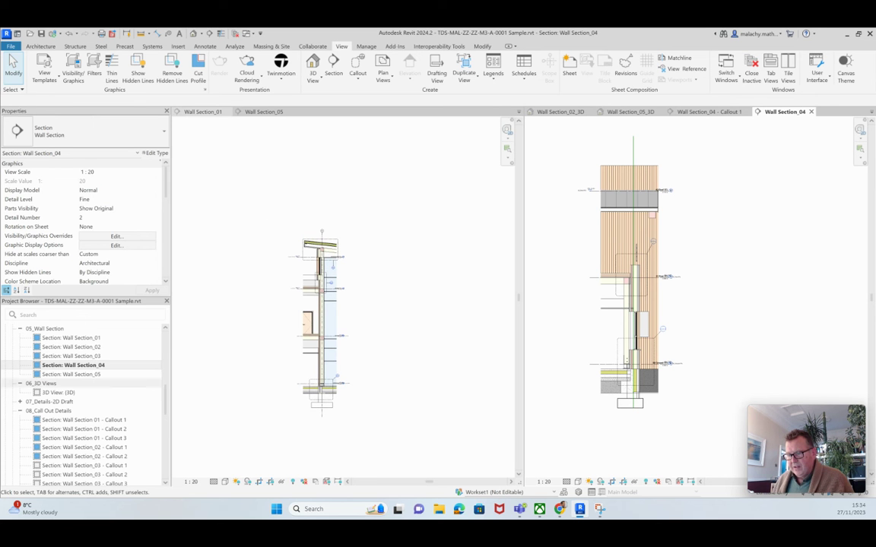
Open sheets C 301 - Call Out Details 1 and C 302 - Call Out Details 2 to review their layouts.
{"action": "scroll", "coordinate": [76, 356], "scroll_direction": "up", "scroll_amount": 3}
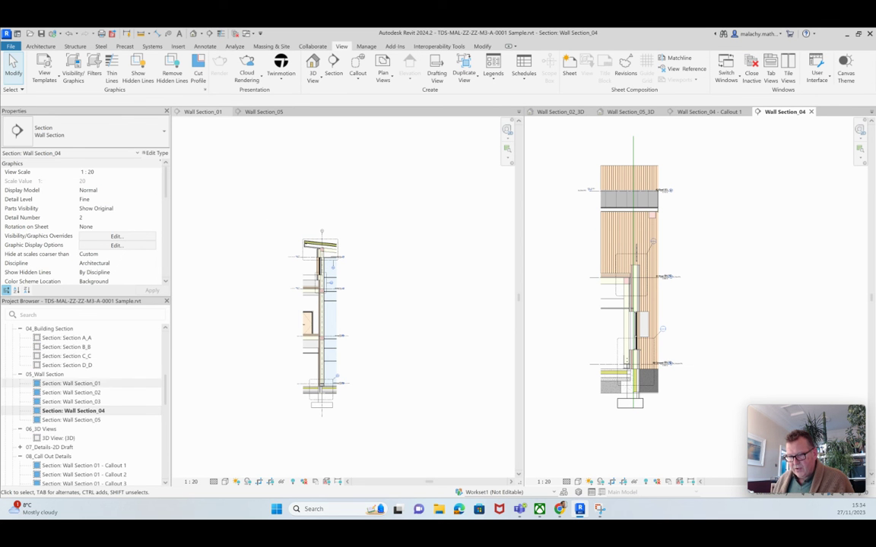
{"action": "scroll", "coordinate": [76, 377], "scroll_direction": "down", "scroll_amount": 5}
{"action": "scroll", "coordinate": [76, 396], "scroll_direction": "down", "scroll_amount": 10}
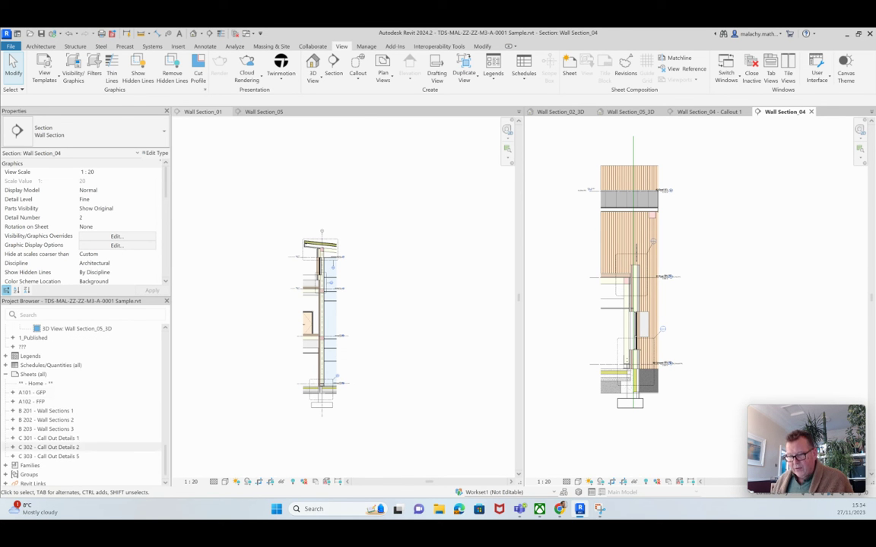
{"action": "double_click", "coordinate": [49, 439]}
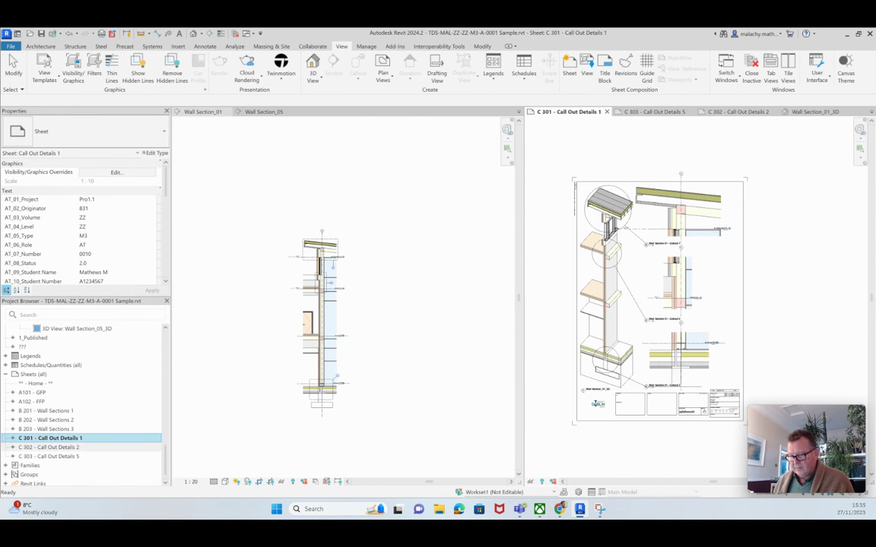
{"action": "double_click", "coordinate": [48, 447]}
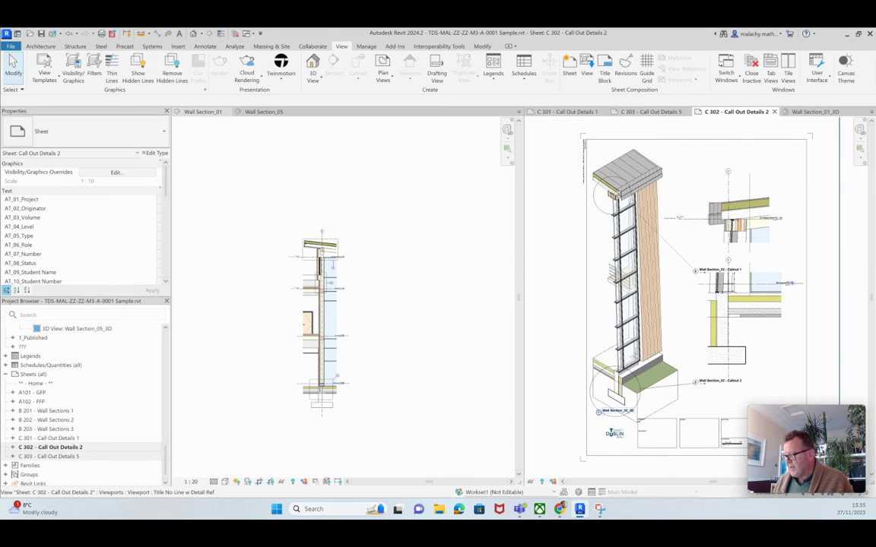
Open the roof details Wall Section 01 - Callout 1 and Wall Section_02 - Callout 1.
{"action": "scroll", "coordinate": [76, 381], "scroll_direction": "up", "scroll_amount": 10}
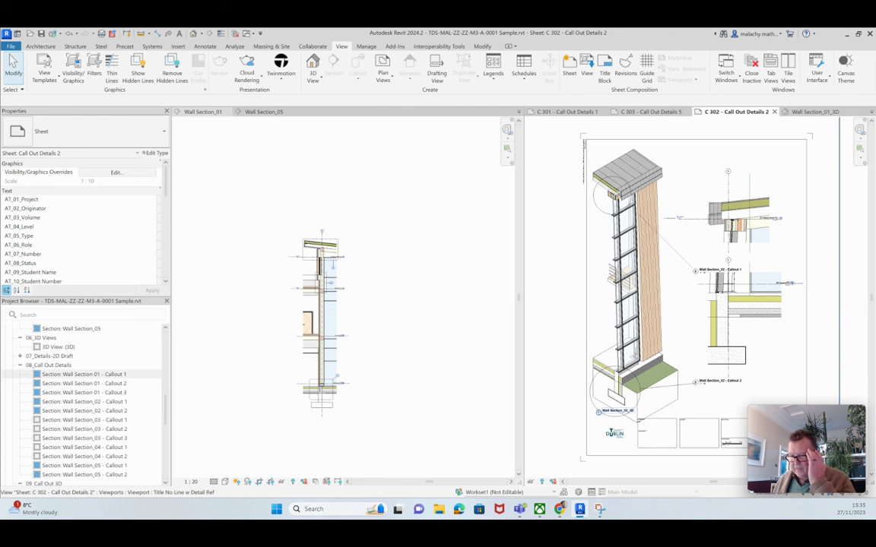
{"action": "double_click", "coordinate": [83, 374]}
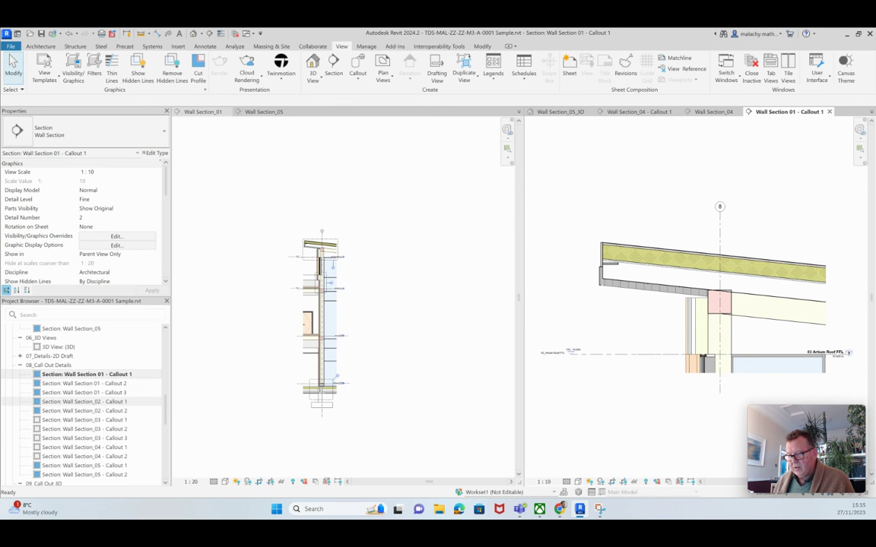
{"action": "double_click", "coordinate": [84, 402]}
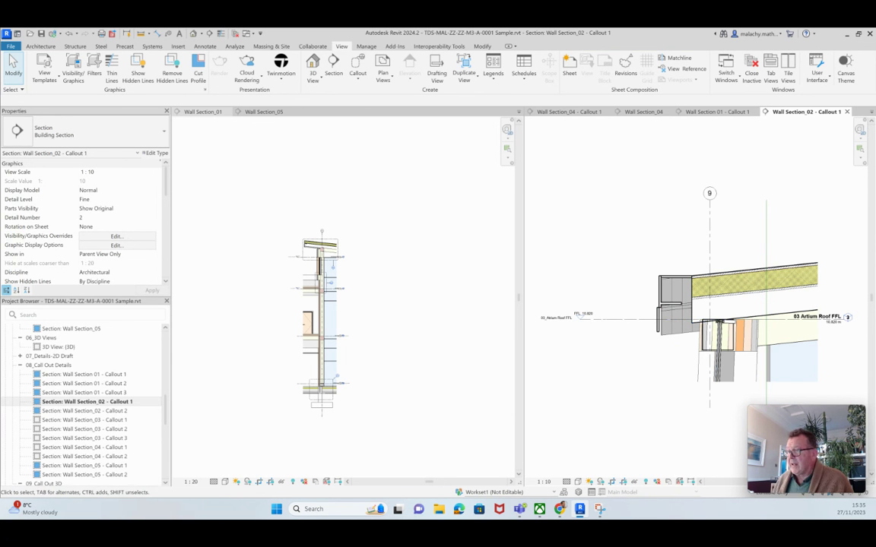
Inspect the roof junction in Wall Section_01, and open Wall Section_02 to compare it with its Callout 1 detail.
{"action": "scroll", "coordinate": [314, 256], "scroll_direction": "up", "scroll_amount": 8}
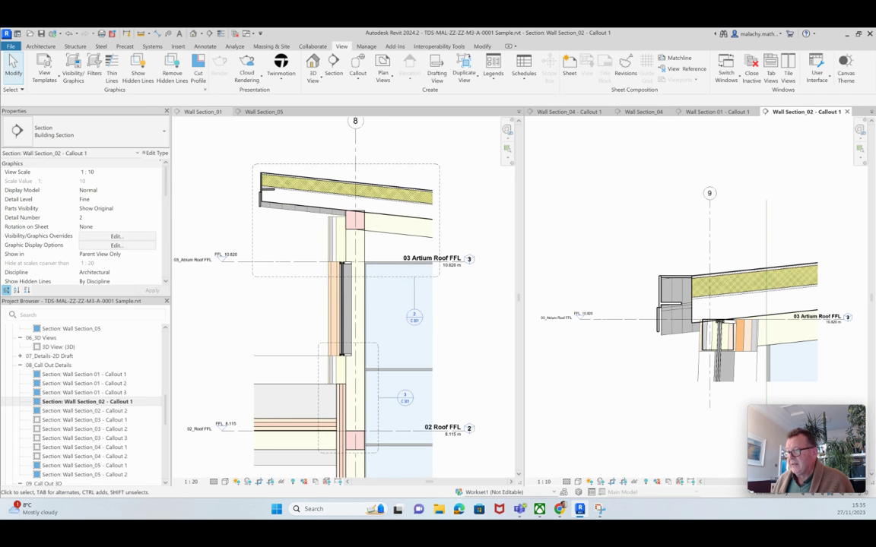
{"action": "scroll", "coordinate": [83, 352], "scroll_direction": "up", "scroll_amount": 3}
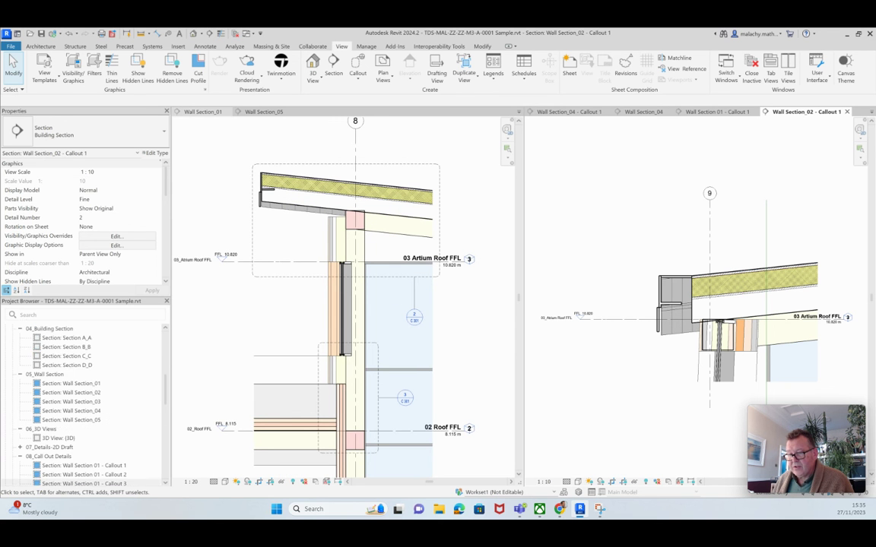
{"action": "double_click", "coordinate": [72, 384]}
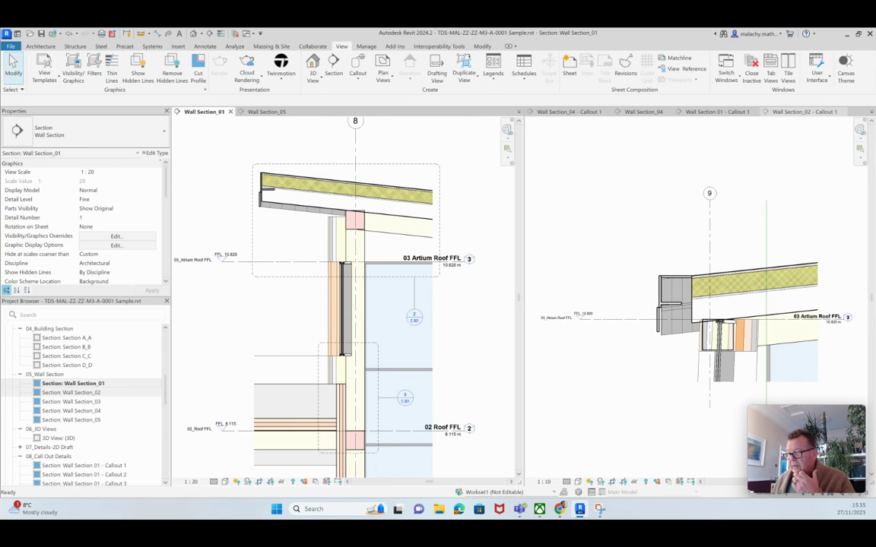
{"action": "double_click", "coordinate": [72, 392]}
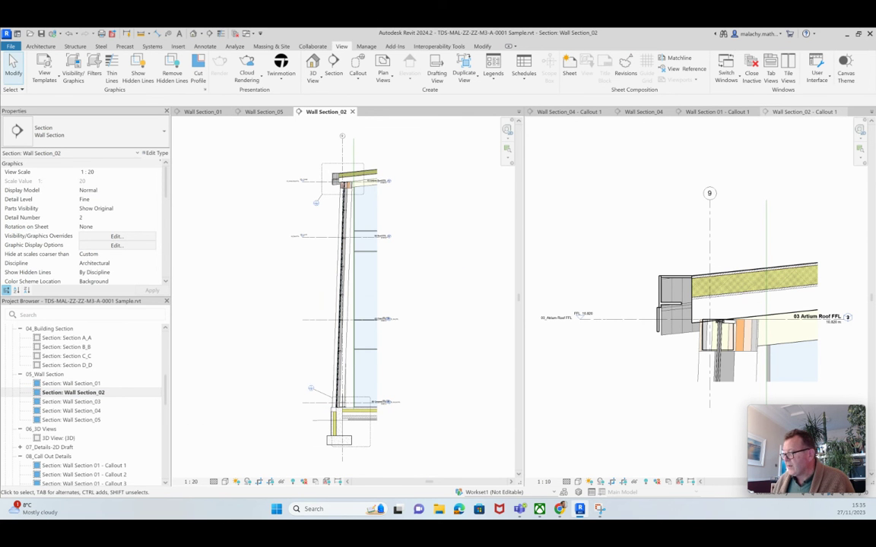
{"action": "scroll", "coordinate": [339, 179], "scroll_direction": "up", "scroll_amount": 4}
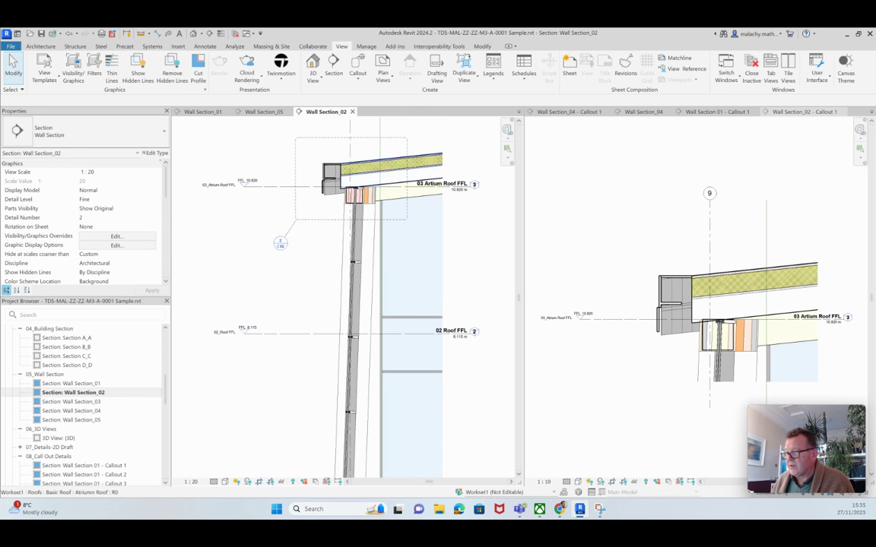
{"action": "scroll", "coordinate": [294, 295], "scroll_direction": "down", "scroll_amount": 5}
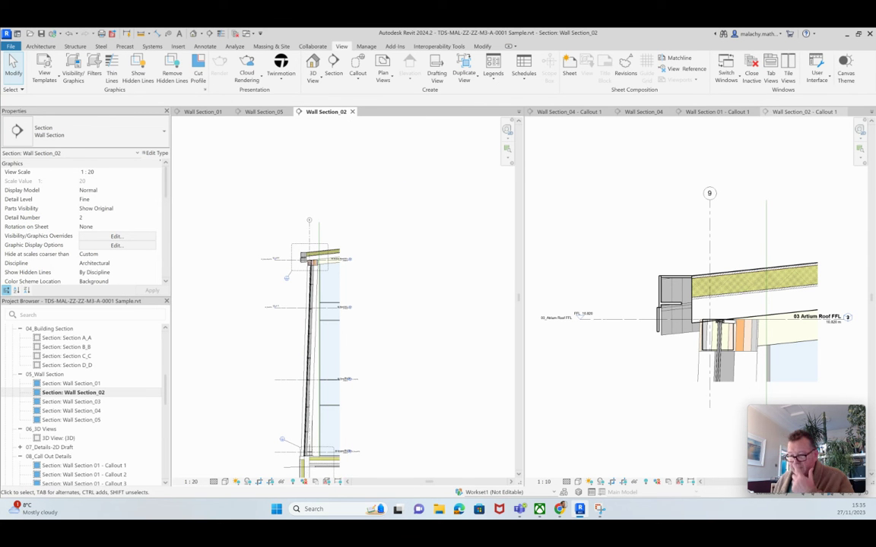
{"action": "scroll", "coordinate": [624, 389], "scroll_direction": "down", "scroll_amount": 2}
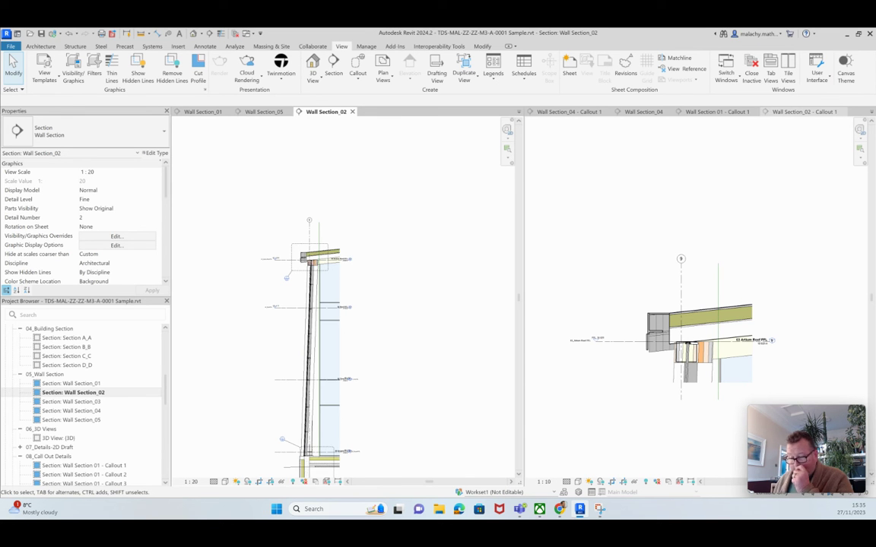
{"action": "scroll", "coordinate": [350, 175], "scroll_direction": "down", "scroll_amount": 2}
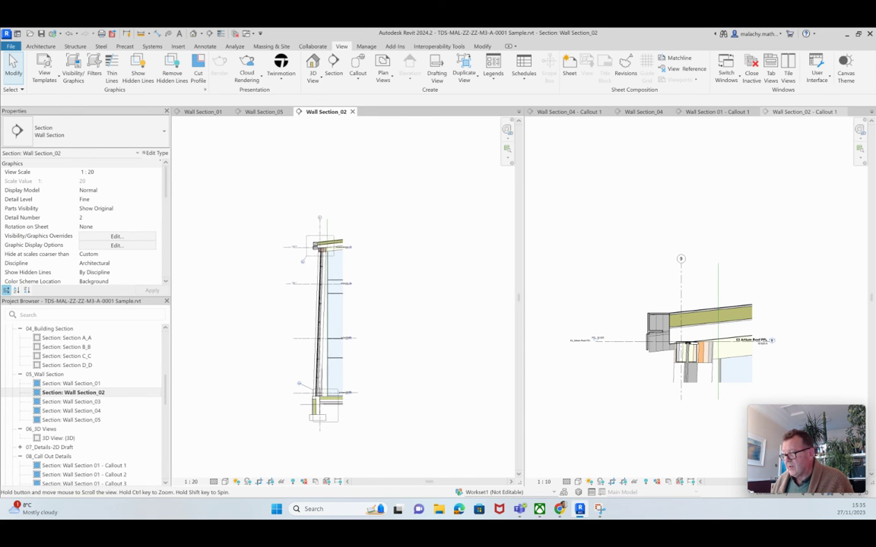